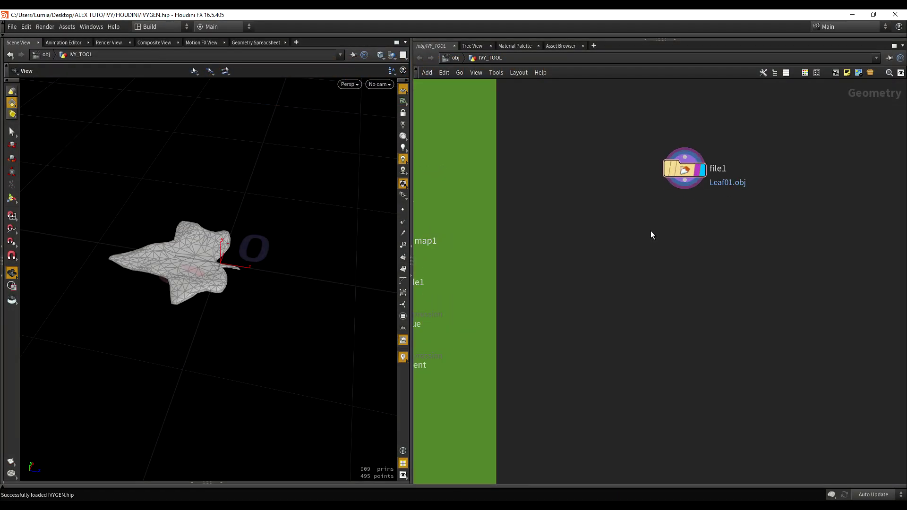
Delete the file1 node that loads Leaf01.obj from the IVY_TOOL network
scroll(665, 226, down, 3)
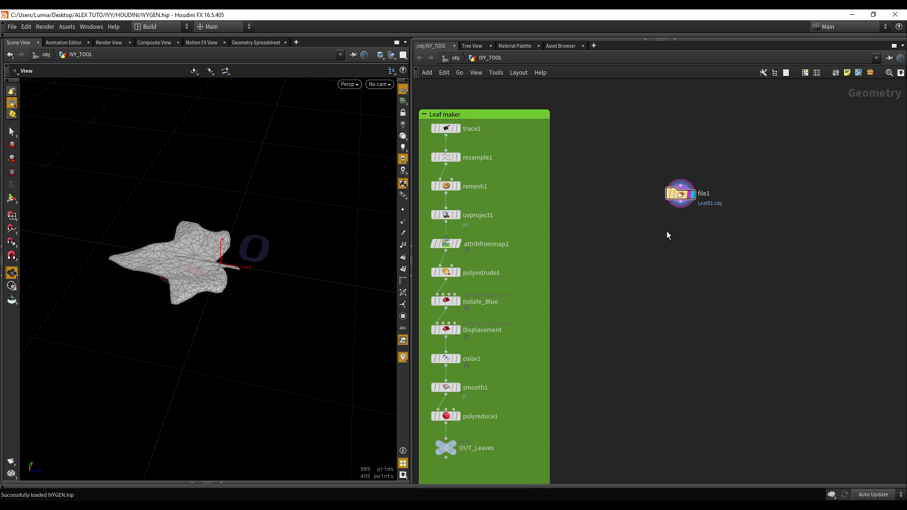
drag(645, 241, 723, 179)
key(Delete)
Bypass all the nodes inside the Leaf maker network box
scroll(632, 186, down, 4)
key(q)
drag(683, 99, 542, 312)
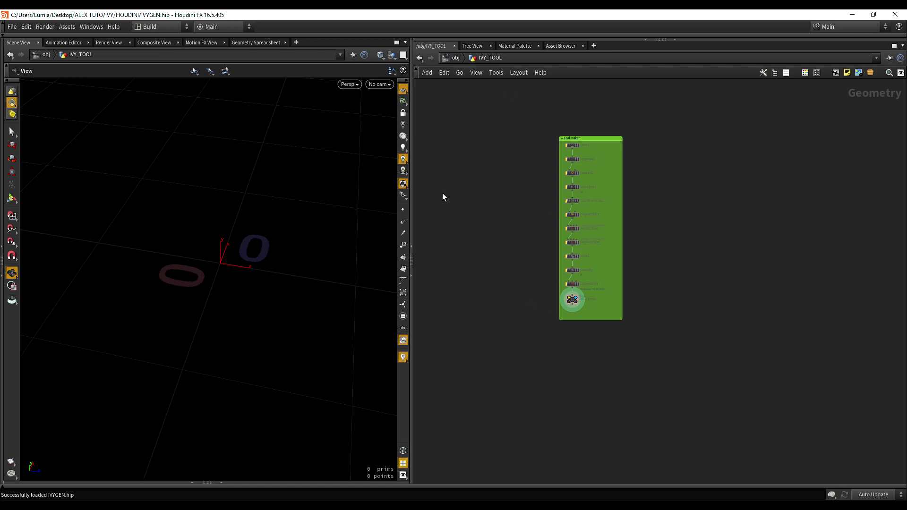
Add a Draw Curve node in the empty network area beside the Leaf maker box
middle_drag(677, 293, 626, 297)
scroll(626, 299, up, 2)
middle_drag(644, 239, 596, 345)
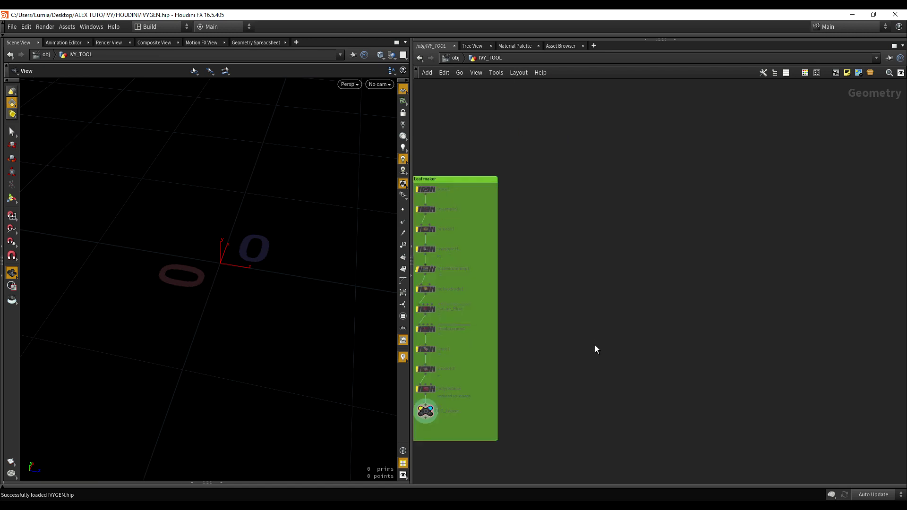
middle_drag(479, 272, 519, 252)
scroll(625, 266, up, 2)
middle_drag(633, 258, 633, 229)
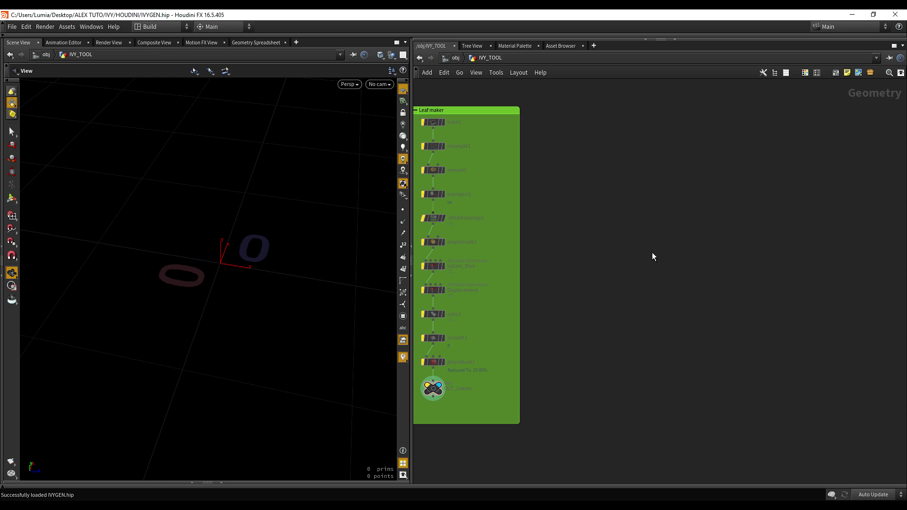
key(Tab)
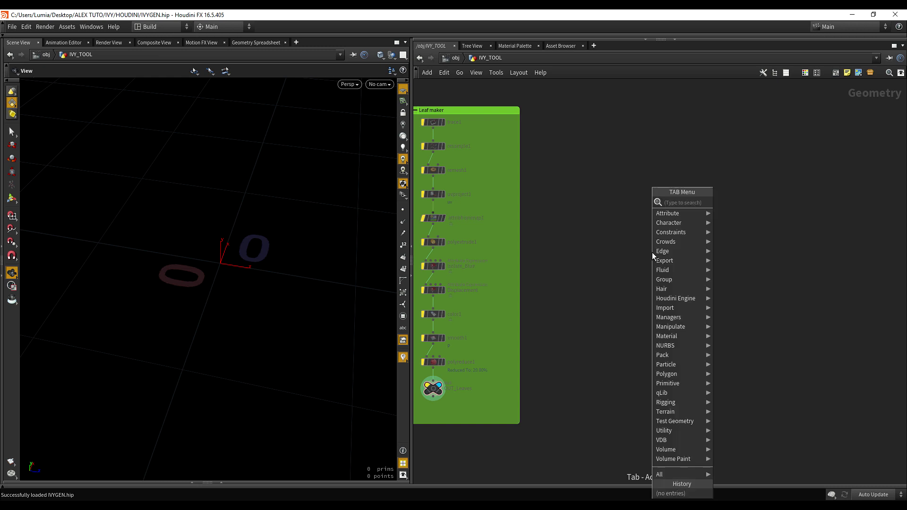
text(draw)
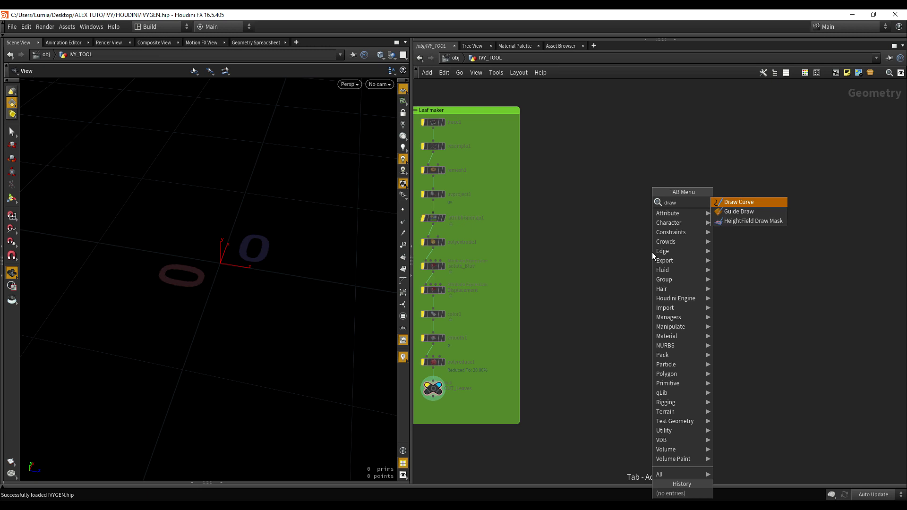
click(745, 203)
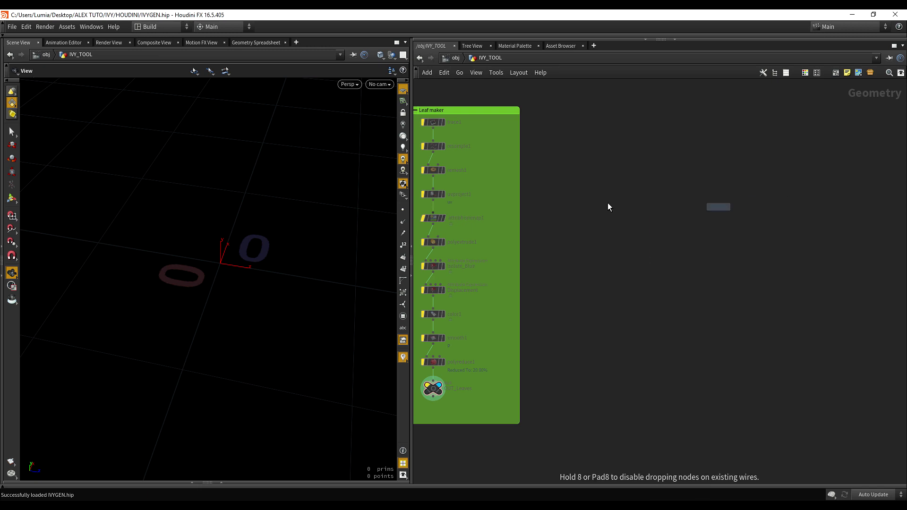
click(585, 197)
Add a Stroke node below the Draw Curve node and shift the Draw Curve node slightly aside
key(Tab)
text(s)
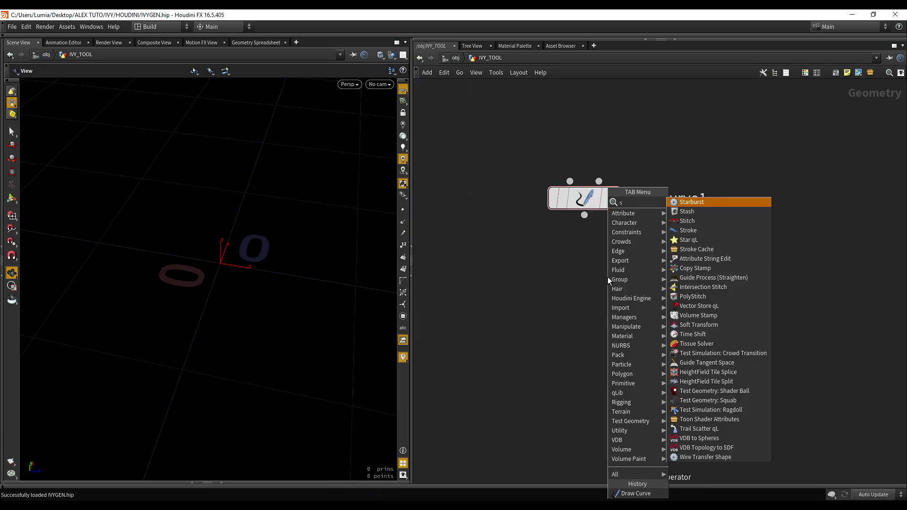
text(tore)
key(BackSpace)
key(BackSpace)
key(BackSpace)
text(roke)
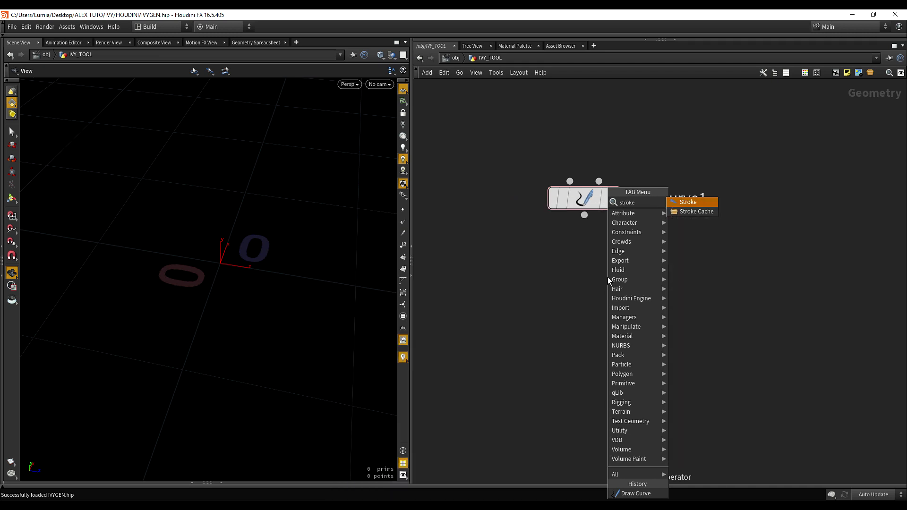
key(Return)
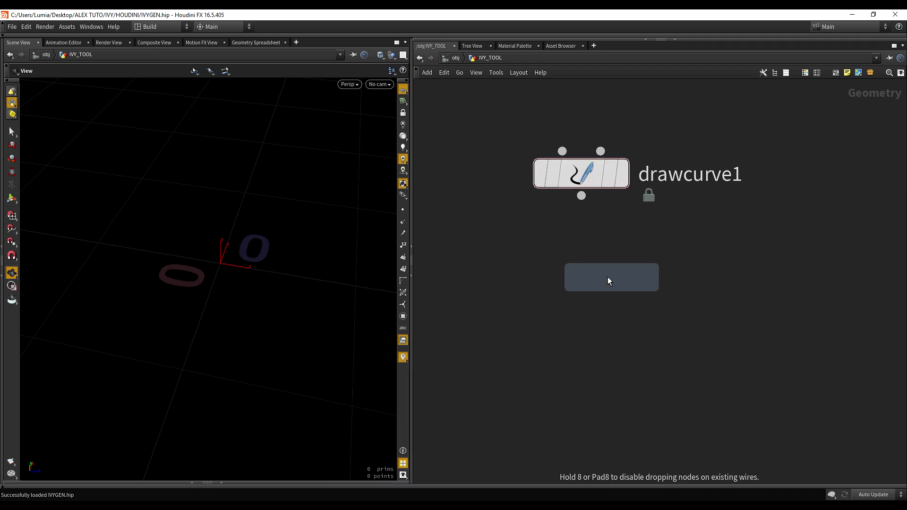
click(609, 276)
click(579, 170)
drag(578, 169, 539, 178)
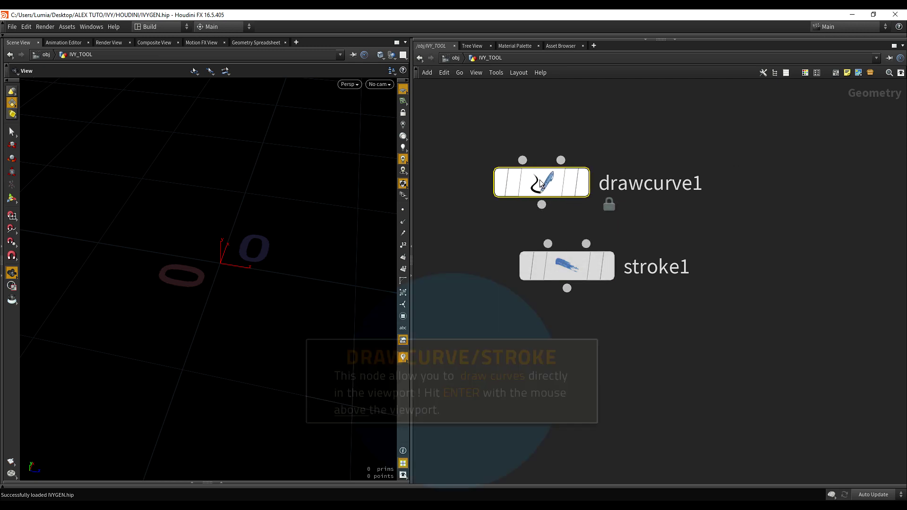
Make drawcurve1 the displayed node in the viewport
key(f)
drag(254, 235, 201, 221)
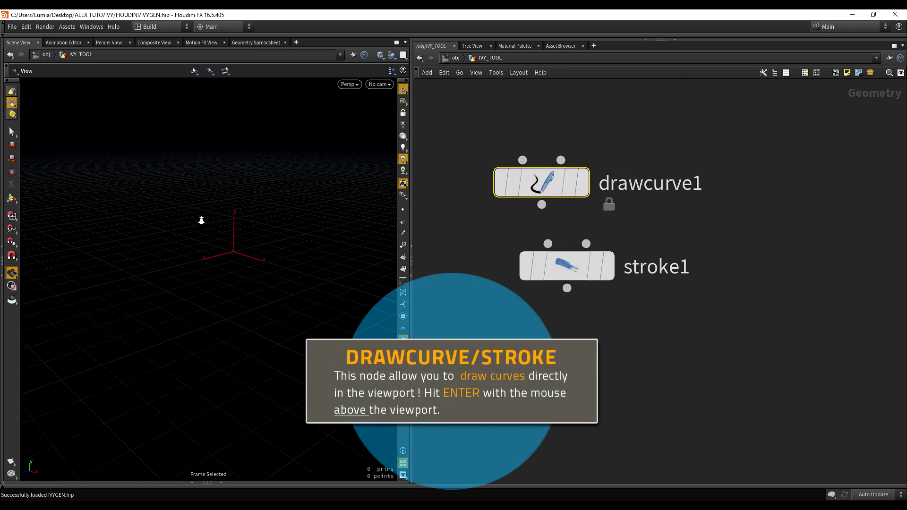
right_drag(200, 221, 255, 274)
middle_drag(256, 273, 210, 209)
drag(210, 209, 265, 212)
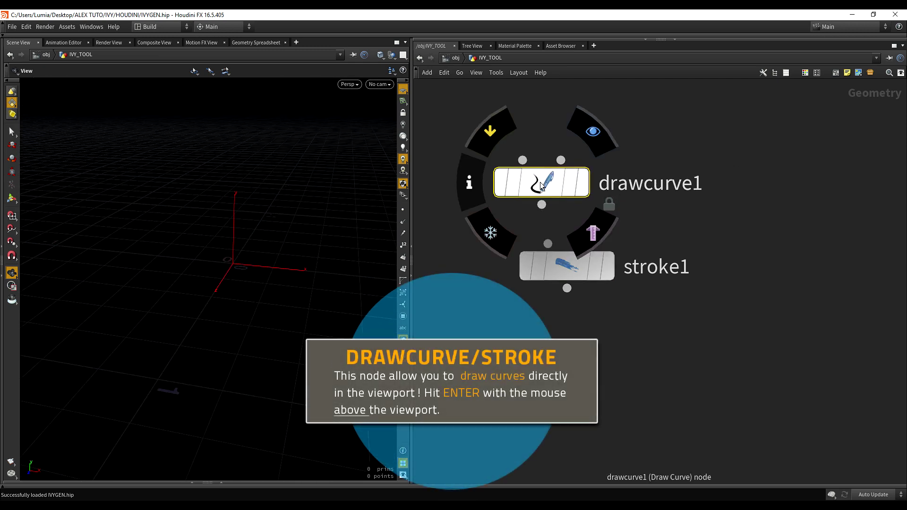
click(443, 198)
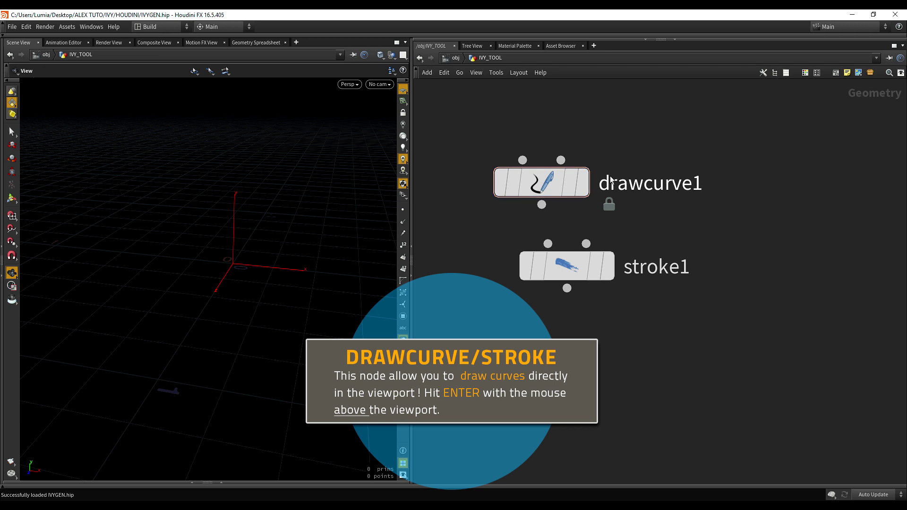
click(581, 180)
click(538, 180)
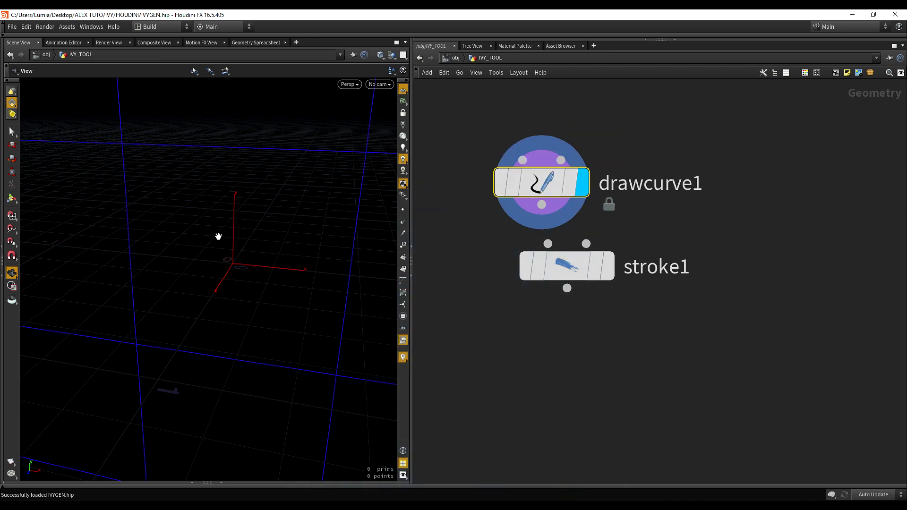
Draw five freehand curves on the XY plane with drawcurve1: an S-shape, two vertical lines and an arc on each outer side
mouse_move(218, 227)
mouse_down()
mouse_move(221, 217)
mouse_move(233, 243)
mouse_move(189, 239)
mouse_move(186, 249)
mouse_up()
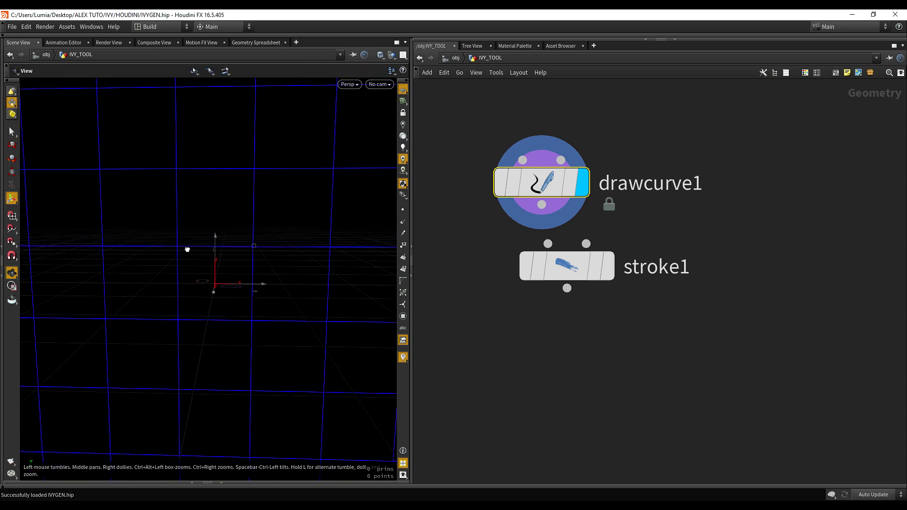
key(Return)
mouse_move(195, 138)
mouse_down()
mouse_move(158, 202)
mouse_move(129, 297)
mouse_move(182, 398)
mouse_up()
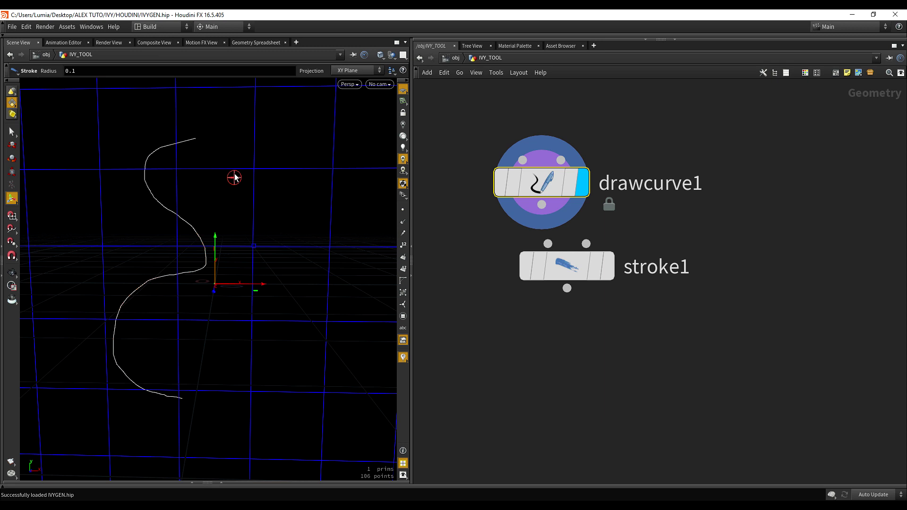
drag(235, 164, 228, 363)
mouse_move(276, 395)
mouse_down()
mouse_move(281, 115)
mouse_move(335, 355)
mouse_up()
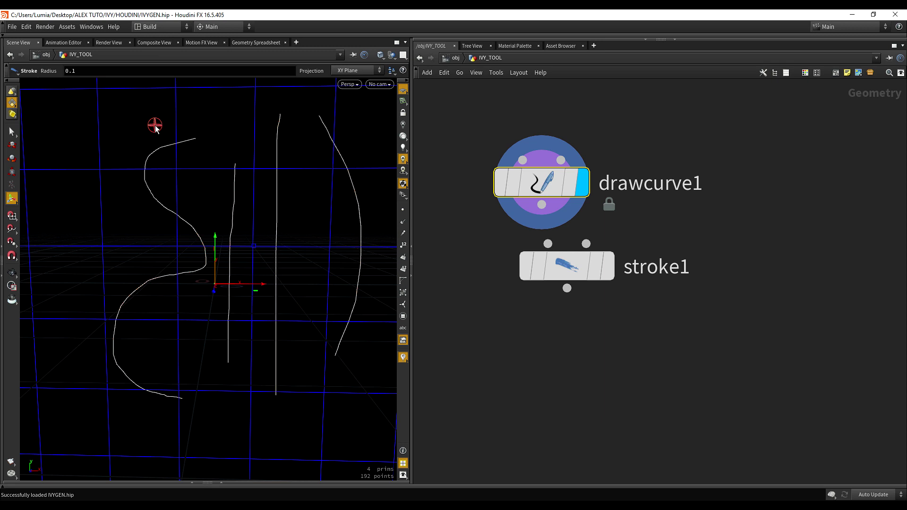
mouse_move(160, 101)
mouse_down()
mouse_move(79, 208)
mouse_move(101, 240)
mouse_up()
alt+middle_drag(247, 252, 246, 265)
drag(246, 266, 238, 259)
key(Return)
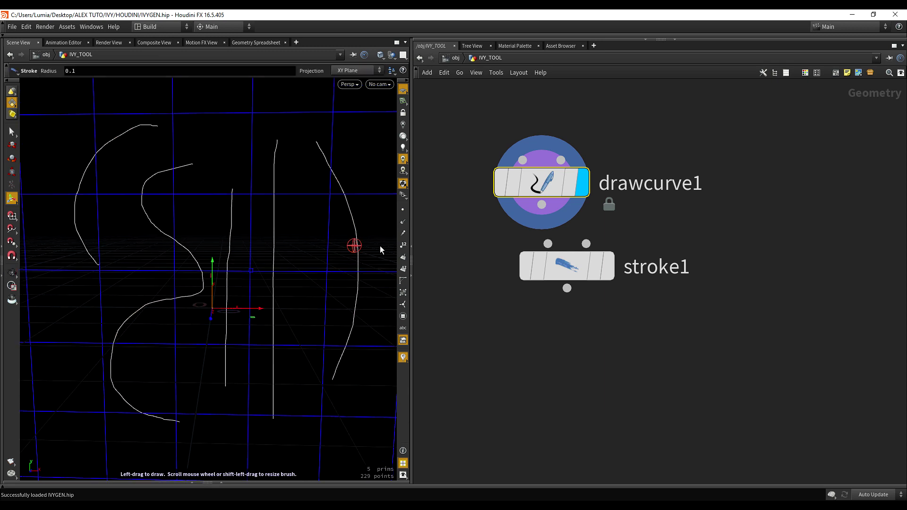
Set drawcurve1's stroke color to red (0.9, 0, 0) and draw one winding red curve across the existing strokes
key(p)
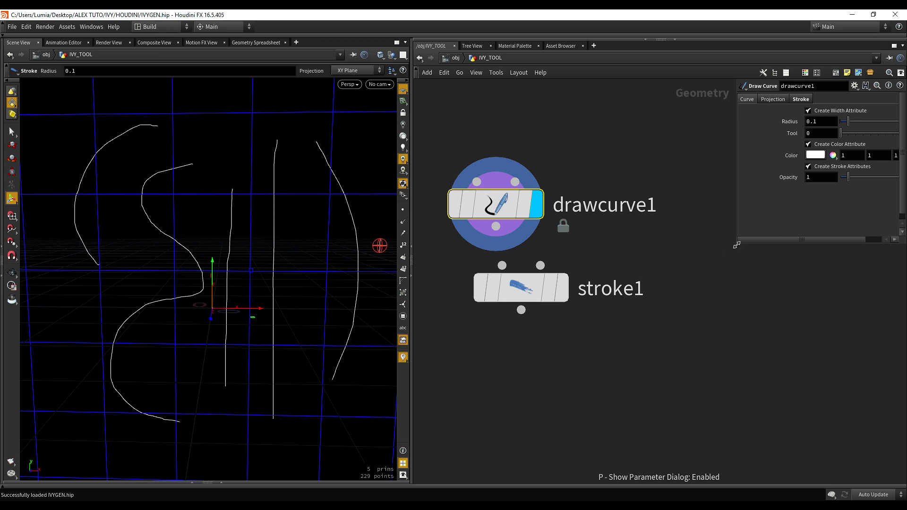
drag(736, 243, 631, 458)
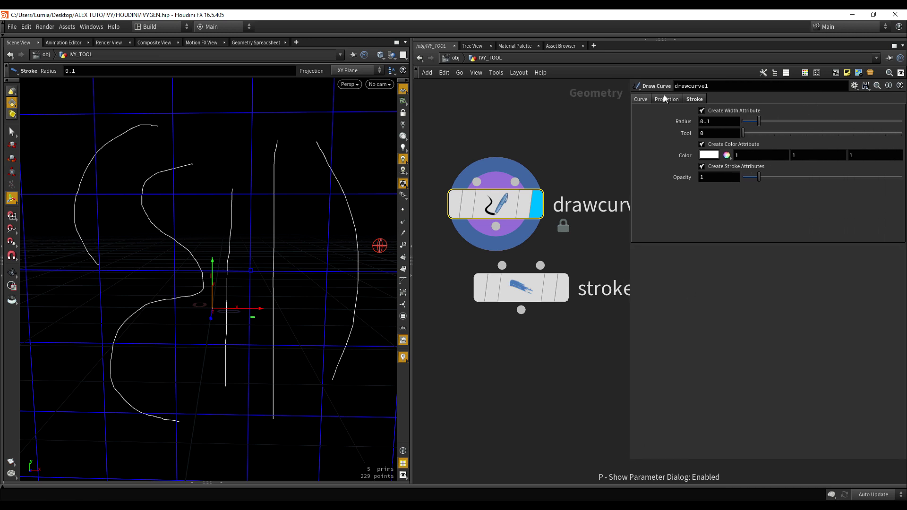
click(709, 155)
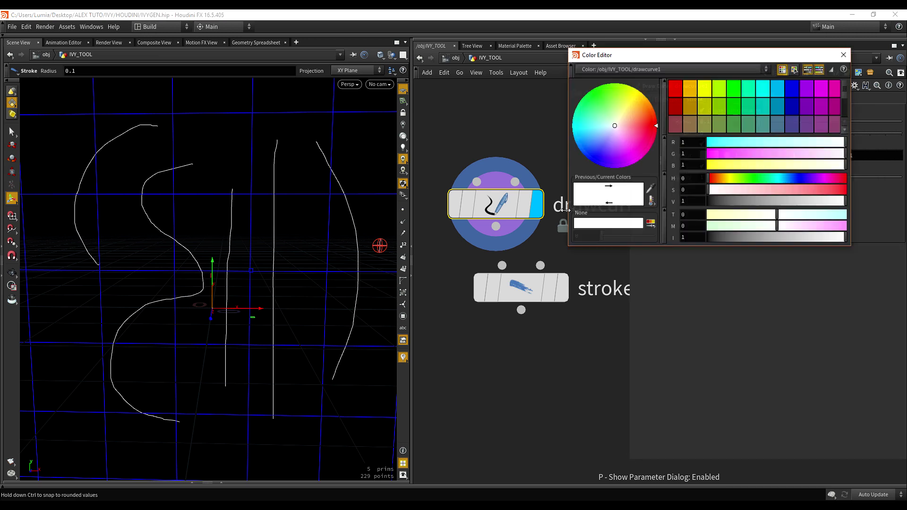
click(638, 103)
click(675, 89)
click(843, 54)
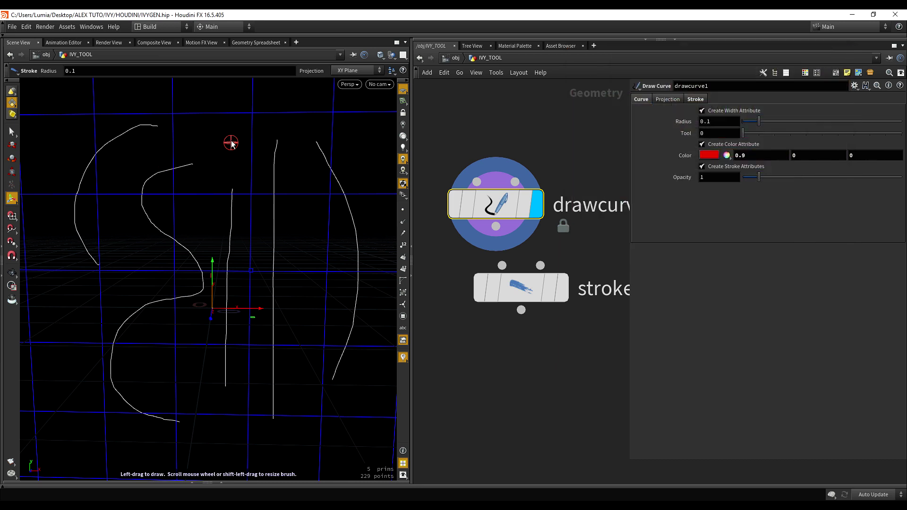
mouse_move(215, 119)
mouse_down()
mouse_move(262, 251)
mouse_move(211, 308)
mouse_up()
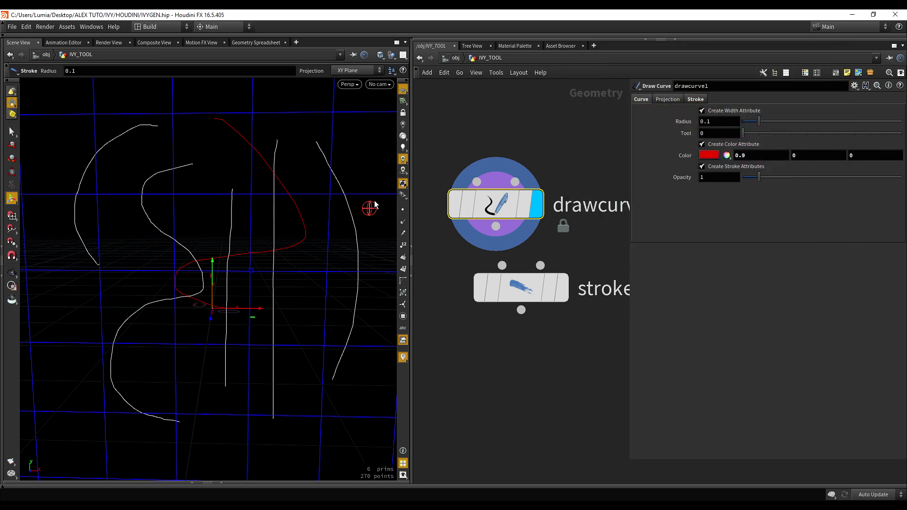
Delete the longer vertical stroke from drawcurve1's list of drawn strokes
click(703, 100)
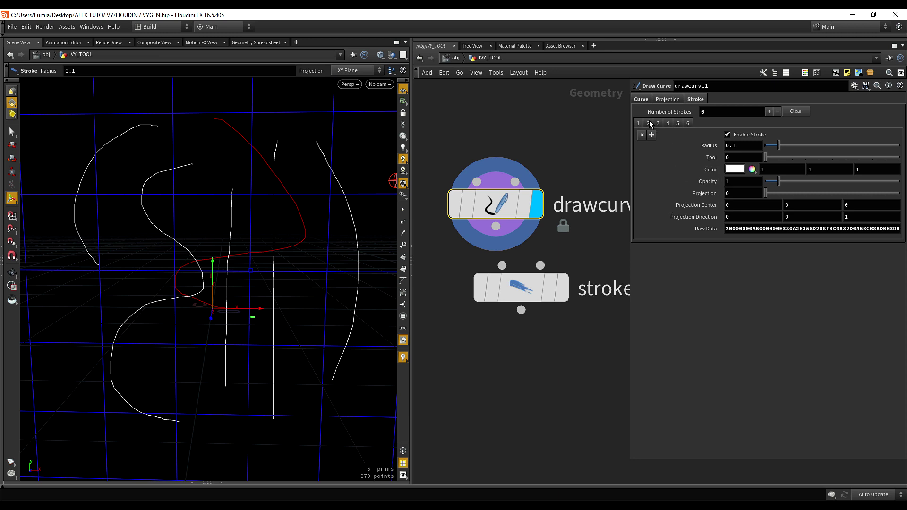
click(678, 124)
click(642, 135)
Recolor the outer arc beside the S-shaped stroke to yellow (0.9, 0.9, 0)
click(669, 123)
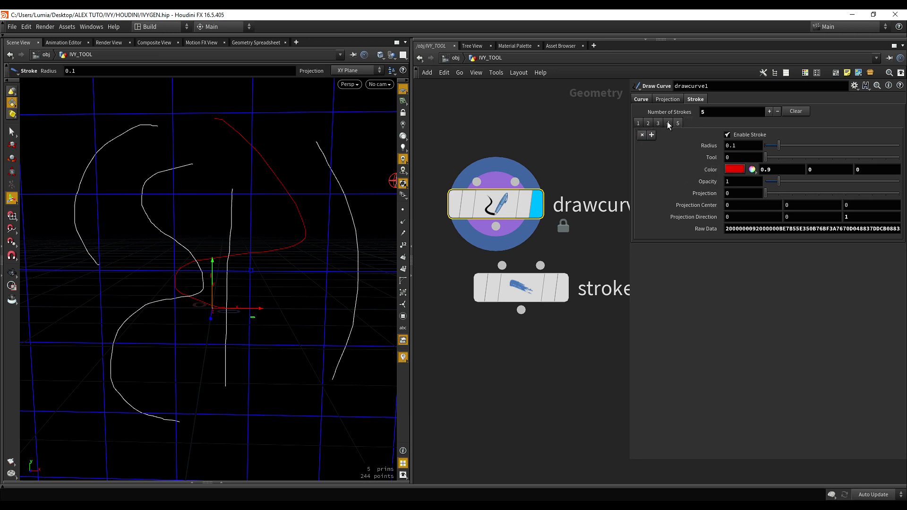
click(735, 169)
click(704, 95)
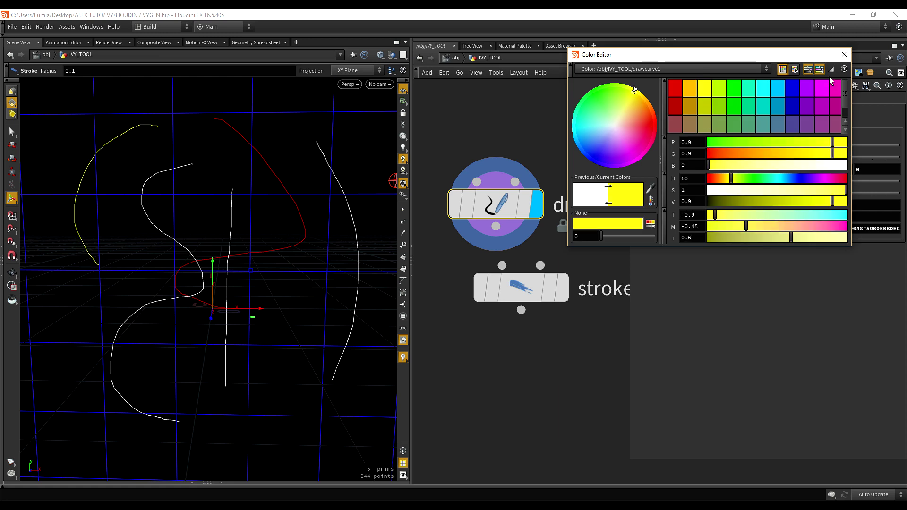
click(841, 54)
Clear all the drawn strokes from drawcurve1
alt+middle_drag(260, 167, 273, 174)
mouse_move(273, 173)
alt+mouse_down()
mouse_move(231, 198)
mouse_move(243, 140)
mouse_move(264, 170)
alt+mouse_up()
click(670, 99)
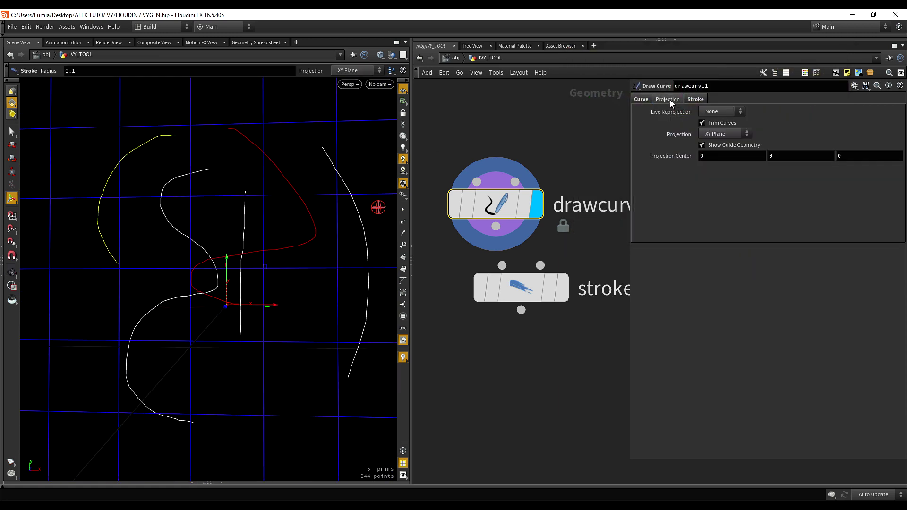
click(700, 99)
click(796, 111)
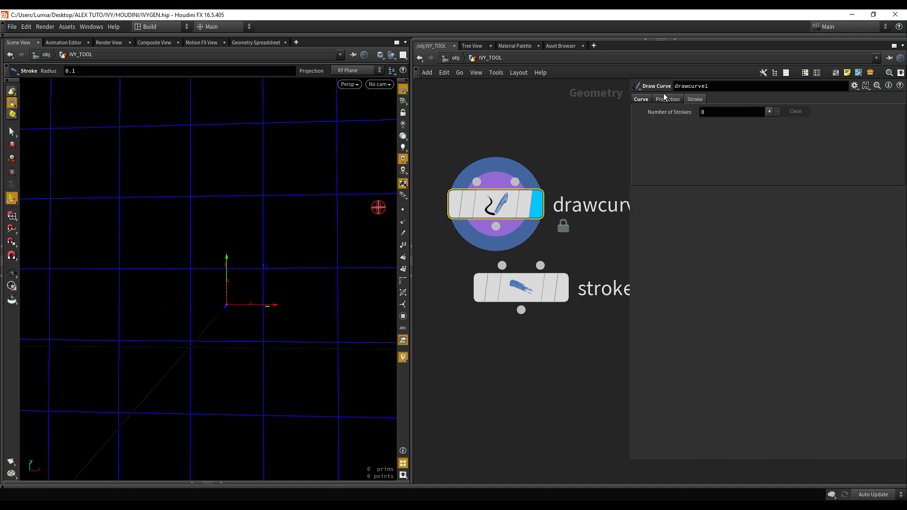
Set drawcurve1's projection to Screen Plane
click(643, 98)
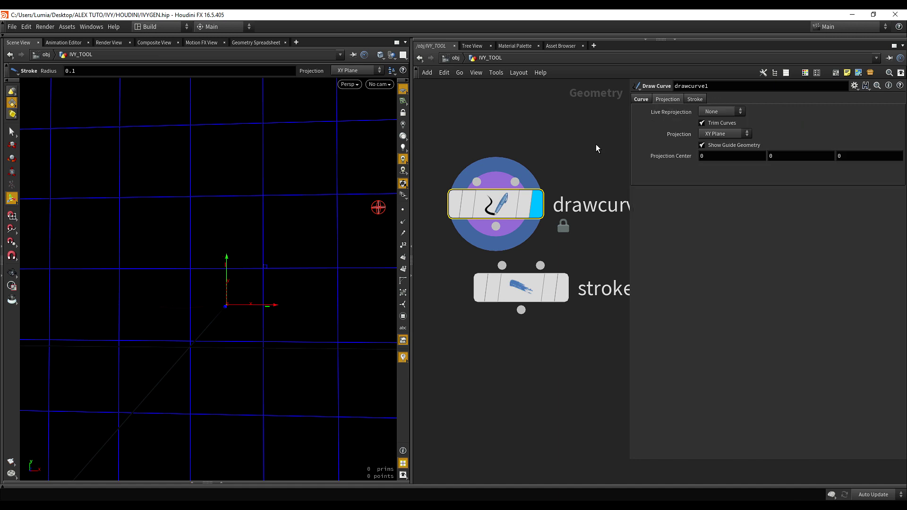
alt+middle_drag(235, 227, 204, 225)
alt+drag(204, 225, 227, 279)
click(722, 132)
click(719, 171)
Draw a zigzagging red curve and a spiral red curve on the screen plane, each from a different view angle
mouse_move(232, 198)
alt+mouse_down()
mouse_move(237, 230)
mouse_move(267, 203)
alt+mouse_up()
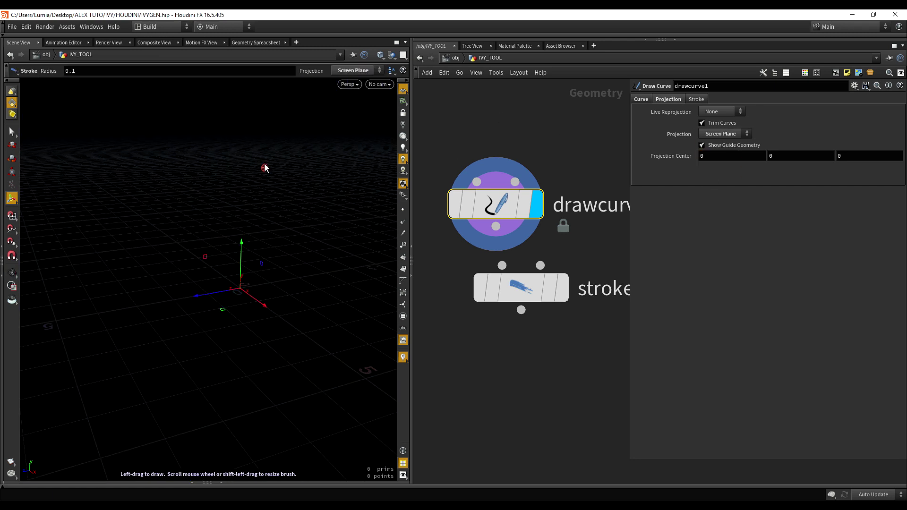
mouse_move(264, 135)
mouse_down()
mouse_move(198, 173)
mouse_move(147, 250)
mouse_move(299, 328)
mouse_move(198, 361)
mouse_up()
alt+right_drag(240, 312, 233, 251)
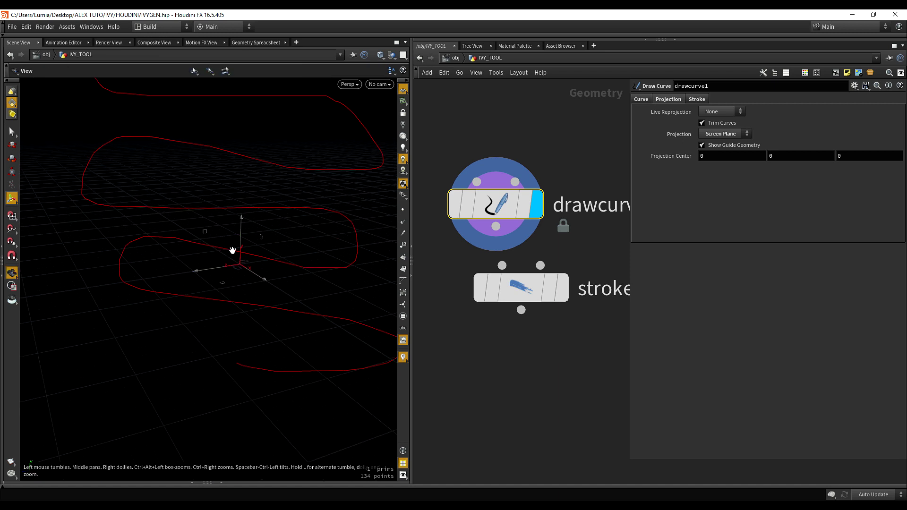
mouse_move(233, 251)
alt+mouse_down()
mouse_move(212, 210)
mouse_move(243, 239)
mouse_move(227, 251)
mouse_move(241, 212)
alt+mouse_up()
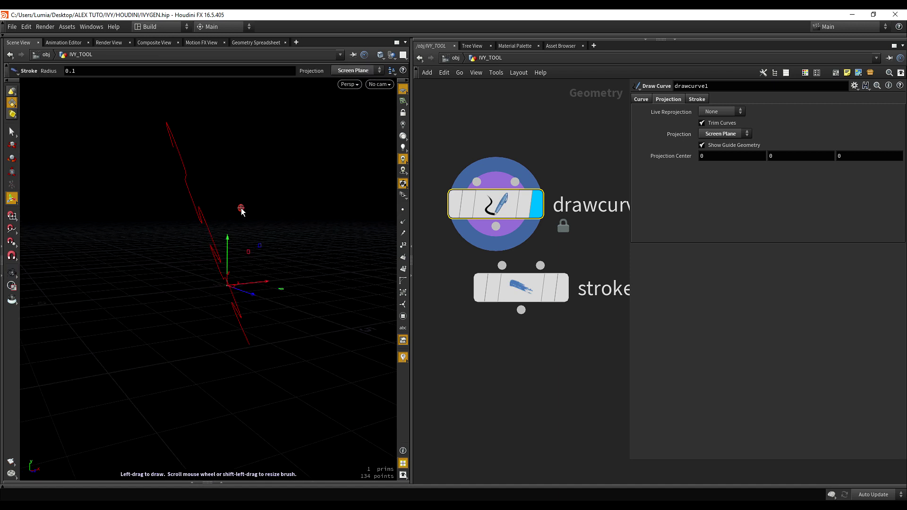
alt+middle_drag(224, 166, 234, 186)
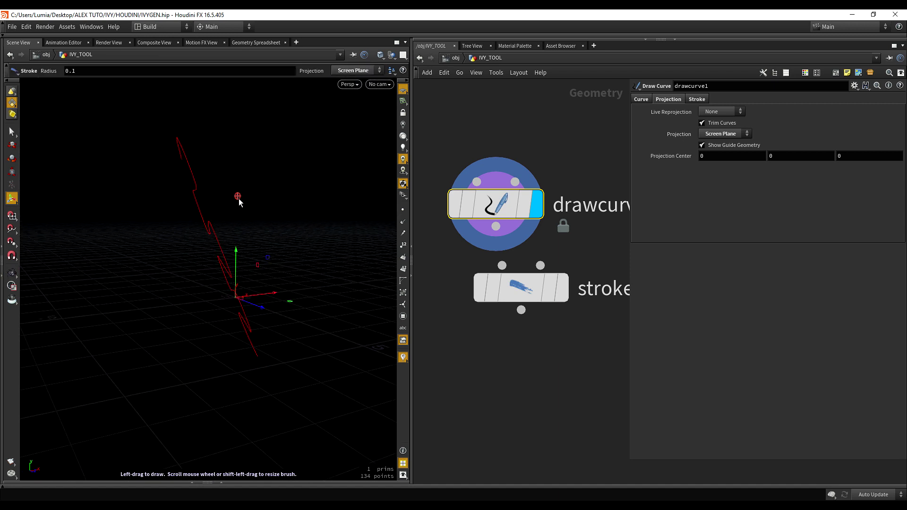
mouse_move(299, 155)
mouse_down()
mouse_move(135, 146)
mouse_move(290, 237)
mouse_move(185, 259)
mouse_move(190, 225)
mouse_up()
Spread the drawcurve1 and stroke1 nodes further apart in the network
drag(524, 200, 525, 181)
drag(535, 300, 489, 308)
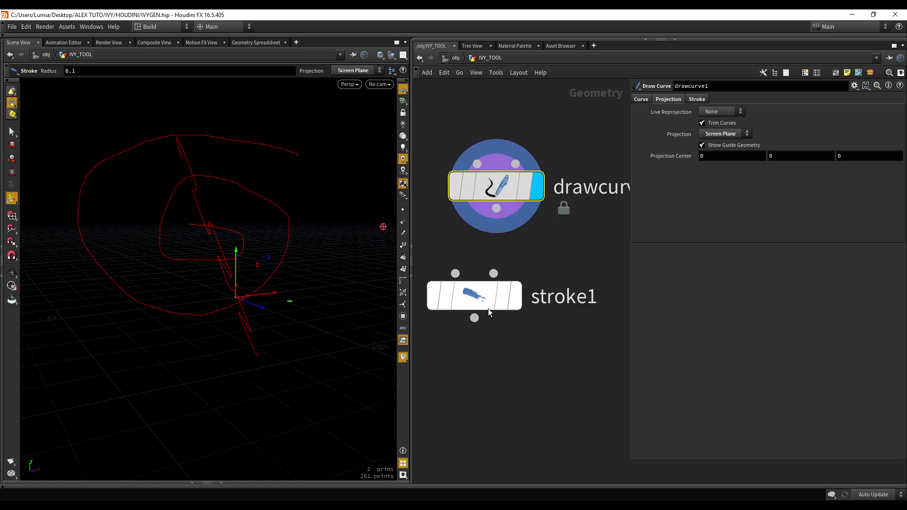
Compare the parameters of the stroke1 node with the Curve and Stroke parameters of the drawcurve1 node
click(503, 298)
click(514, 296)
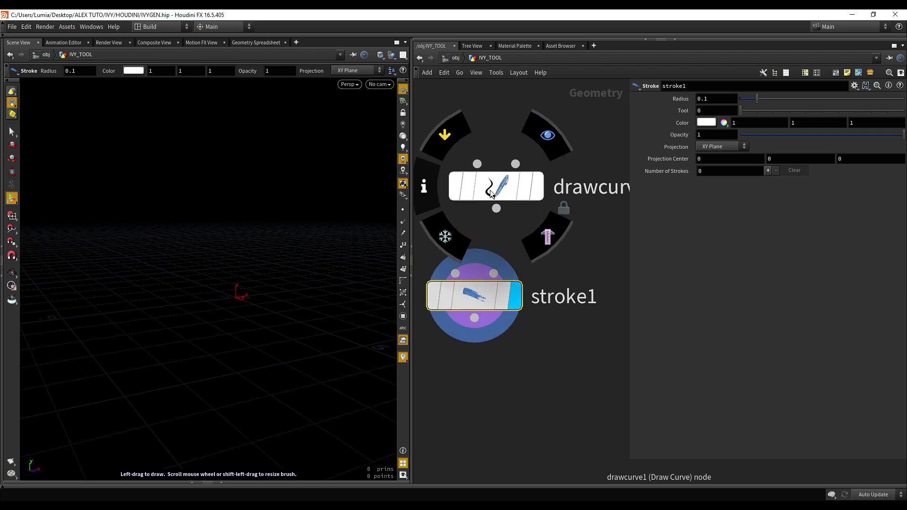
drag(501, 191, 479, 216)
click(483, 212)
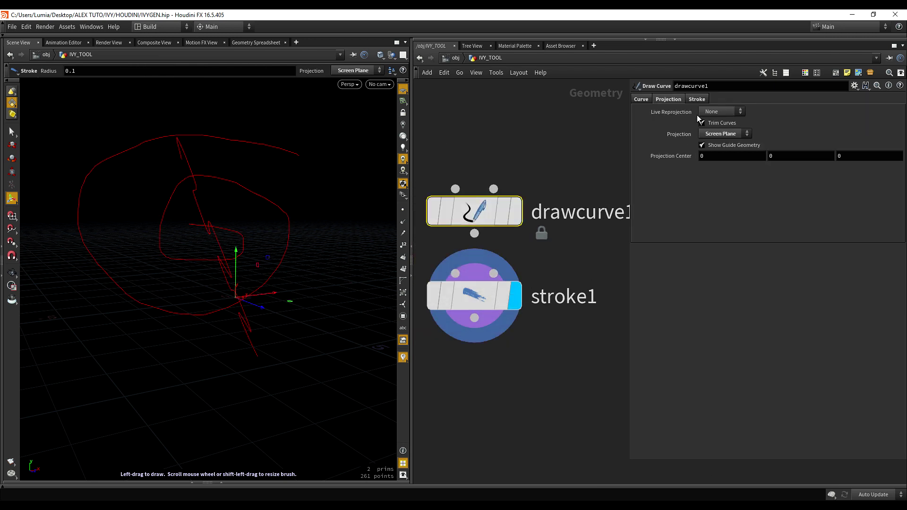
click(697, 99)
click(644, 100)
click(697, 99)
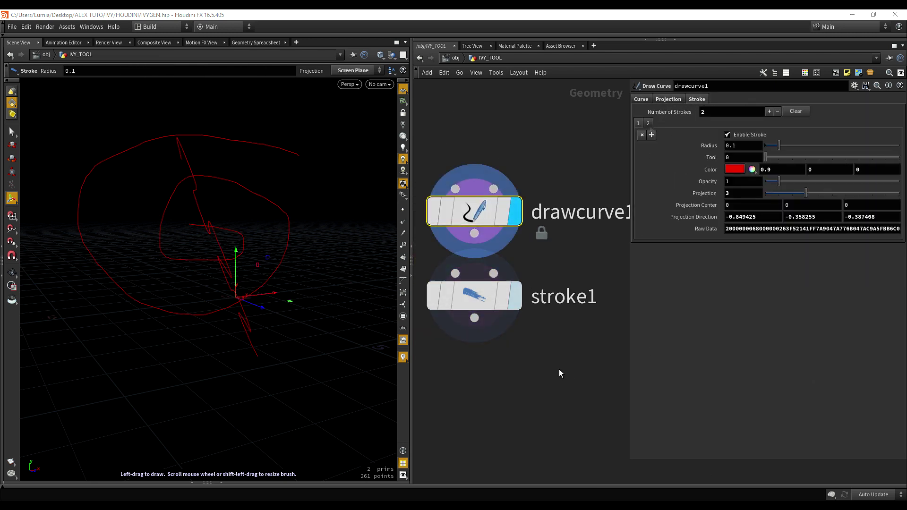
mouse_move(559, 370)
mouse_down()
mouse_move(418, 252)
mouse_move(427, 262)
mouse_up()
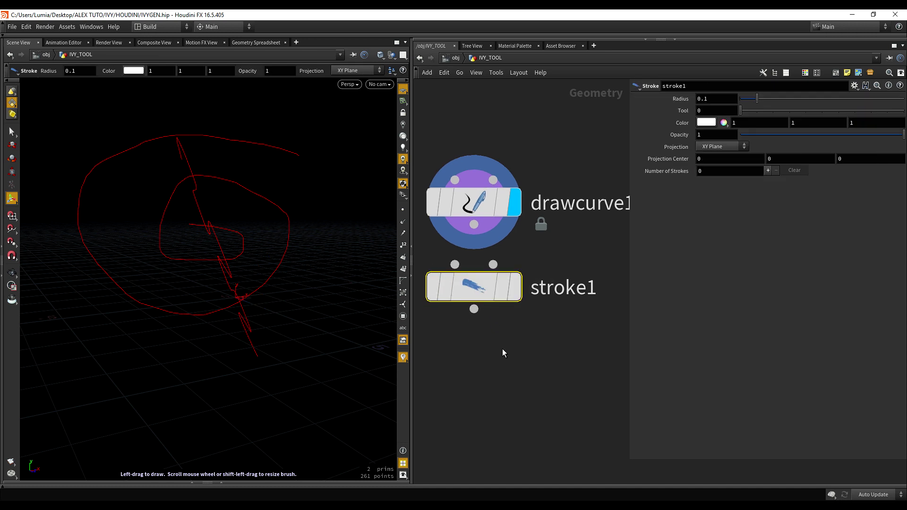
Delete the drawcurve1 and stroke1 nodes from the network
scroll(532, 328, down, 2)
drag(447, 352, 569, 124)
key(Delete)
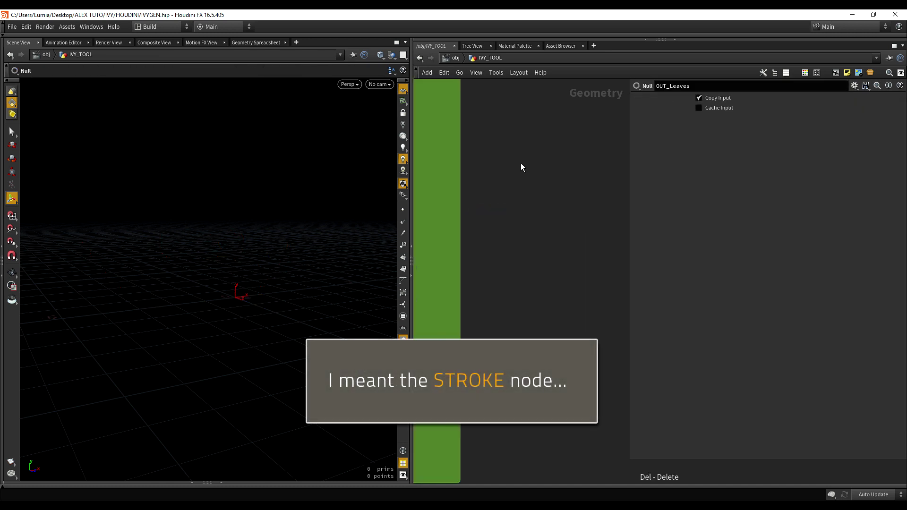
Add a new Stroke node to the IVY_TOOL network
key(Tab)
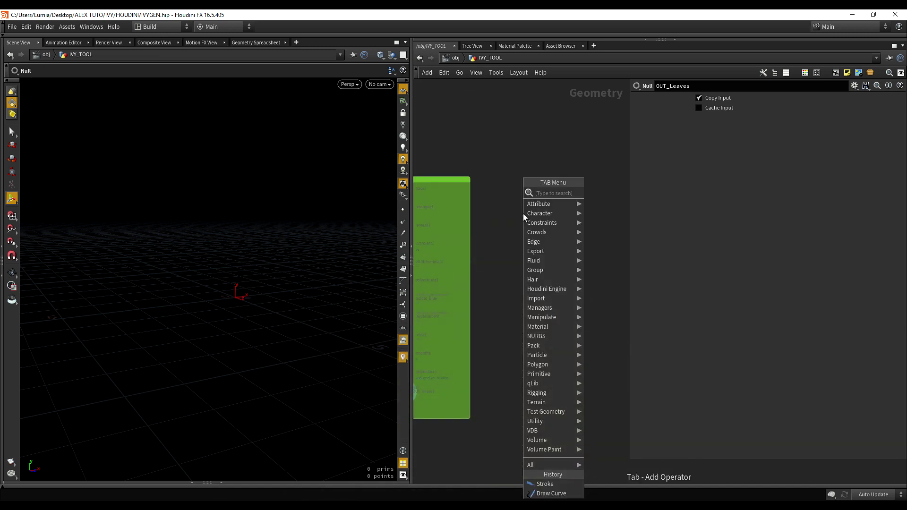
text(stroke)
key(Return)
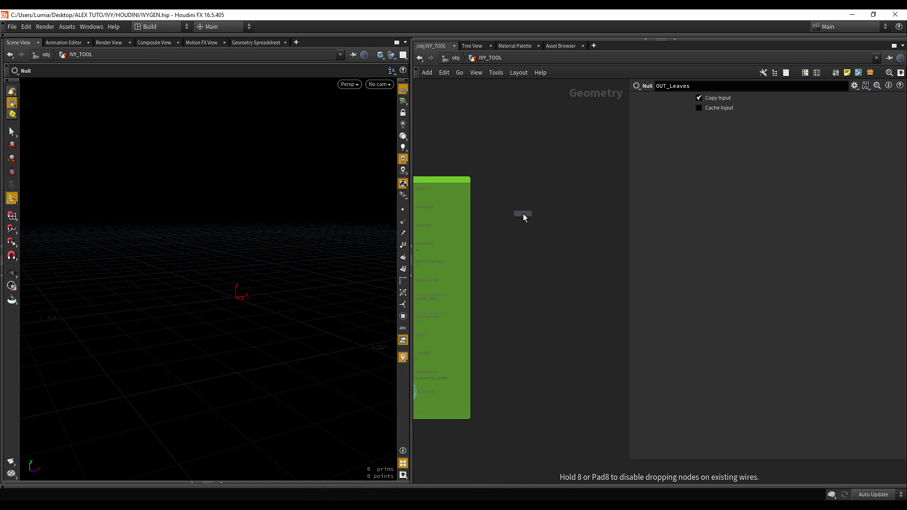
click(571, 216)
Hide the parameter panel and place the Stroke node beside the upper part of the Leaf maker box
key(p)
middle_drag(563, 264, 561, 270)
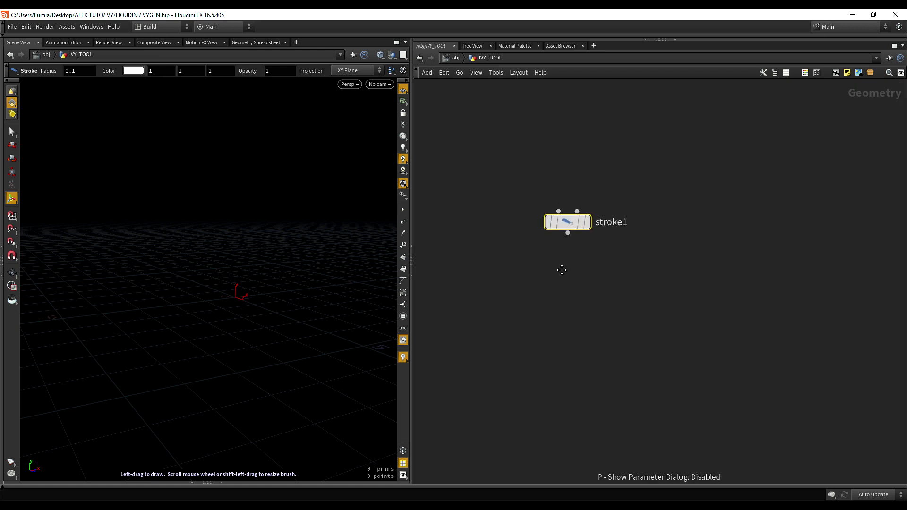
scroll(614, 269, down, 2)
drag(585, 240, 448, 220)
middle_drag(514, 262, 676, 283)
drag(621, 241, 629, 244)
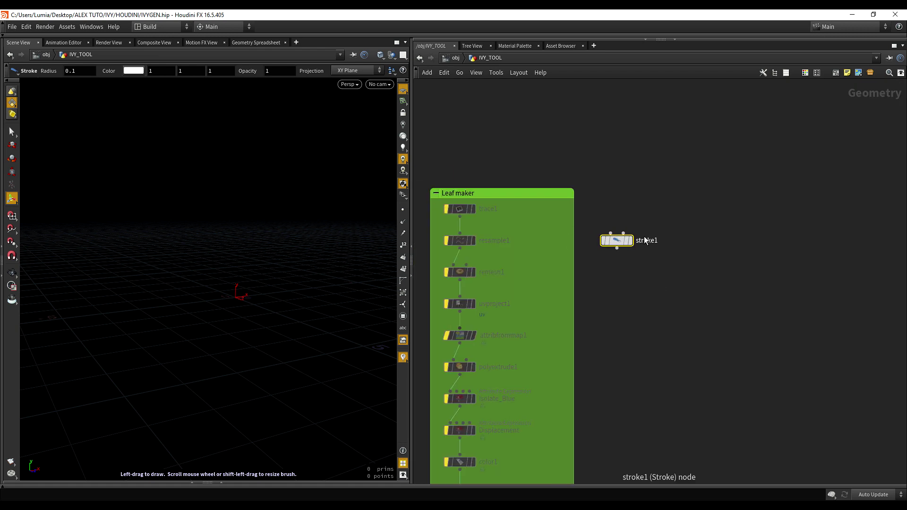
Rename the Stroke node to Branche_Curves and color it golden yellow
double_click(646, 239)
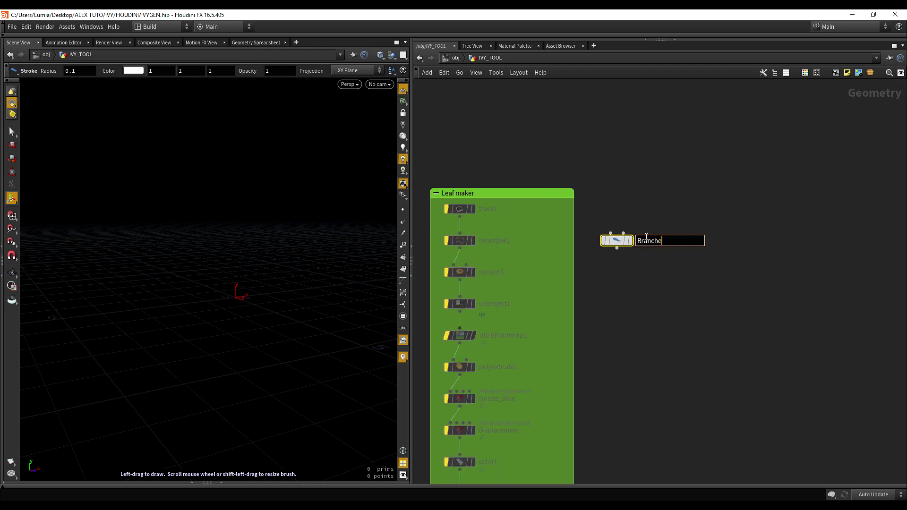
text(Branche_Curves)
key(Return)
key(c)
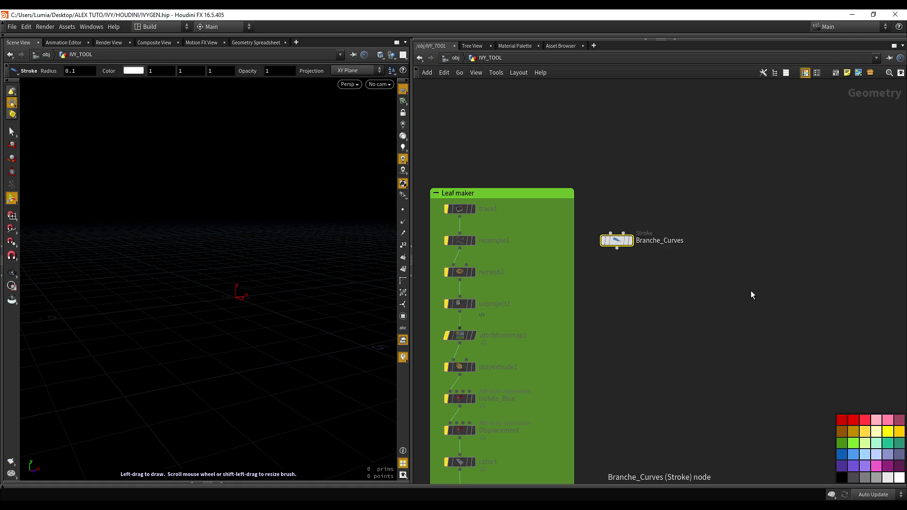
drag(889, 431, 617, 239)
scroll(662, 293, up, 3)
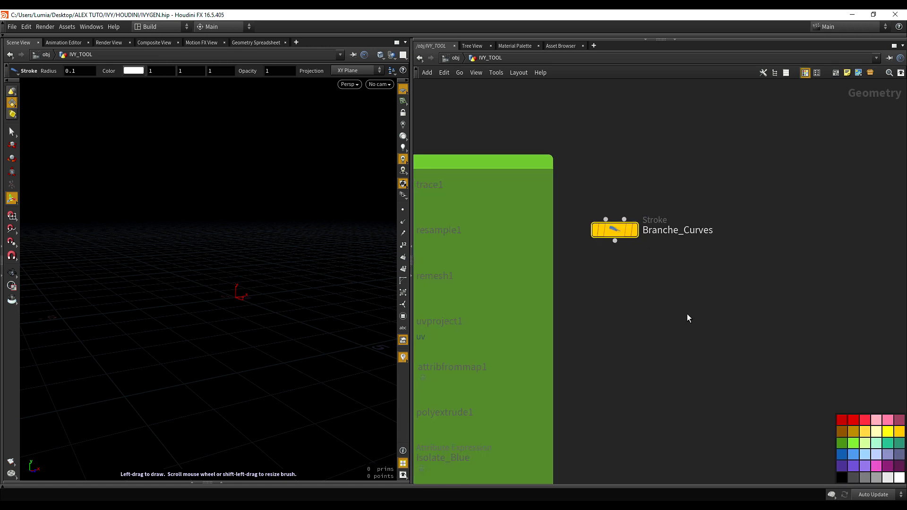
Toggle the network view's parameter panel on and off several times, leaving it shown
key(p)
key(p)
key(p)
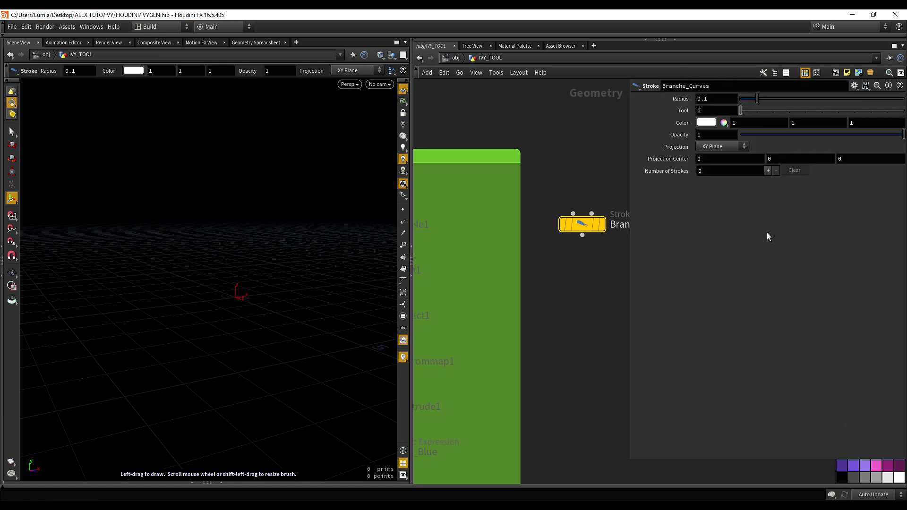
key(p)
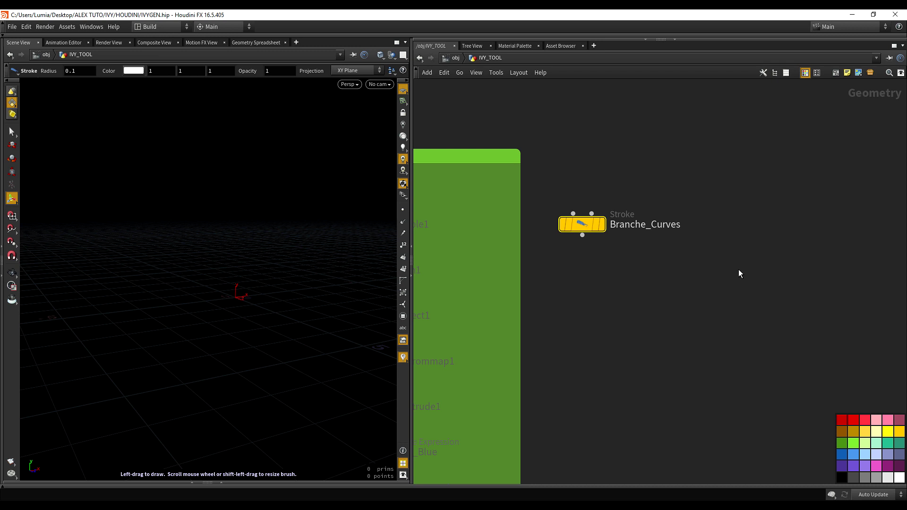
key(p)
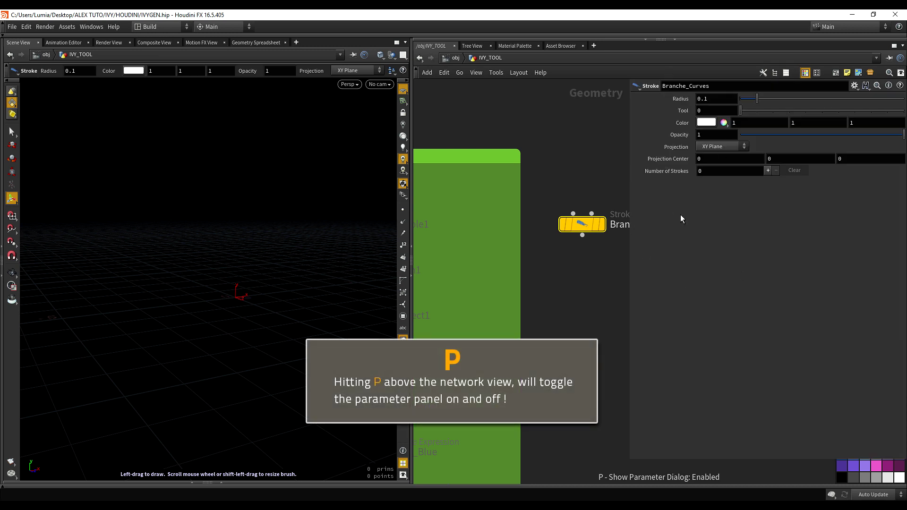
Move the Branche_Curves node slightly higher and shrink the parameter panel to free up network space
drag(583, 228, 583, 190)
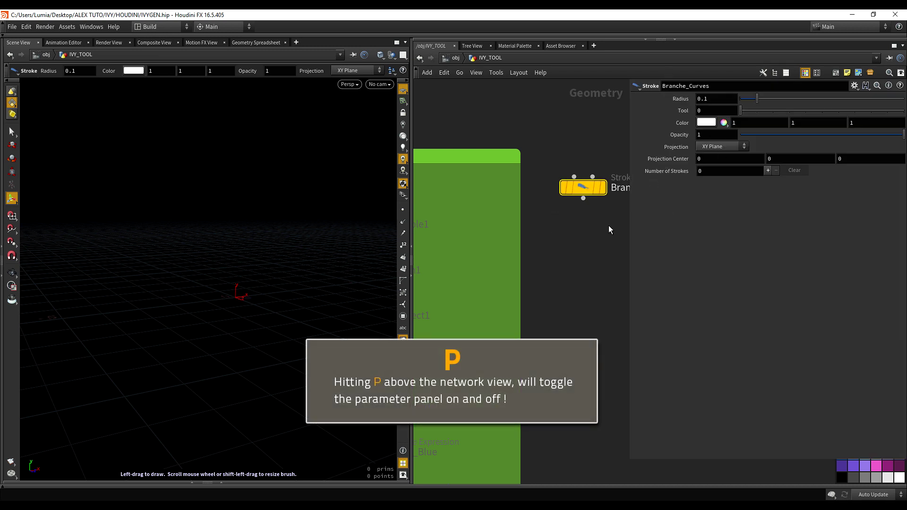
scroll(609, 229, down, 2)
middle_drag(628, 236, 601, 247)
drag(630, 461, 775, 175)
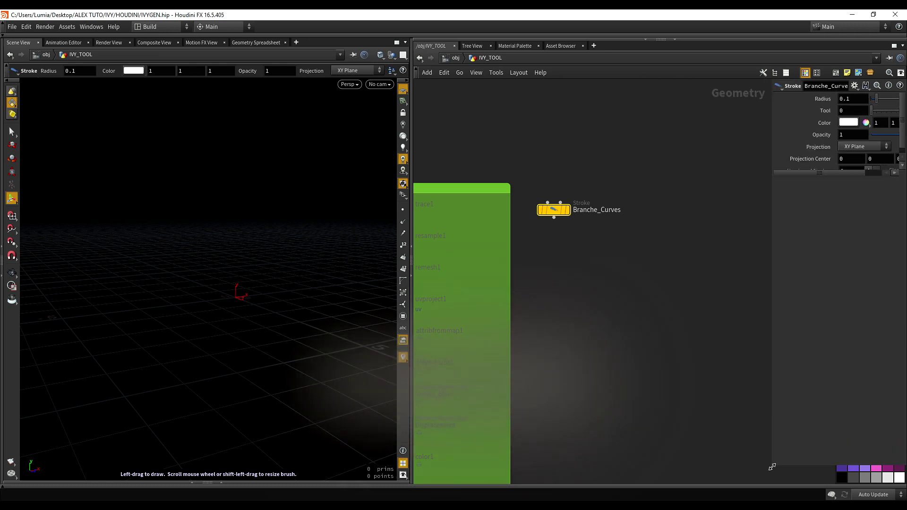
Close the node color palette and display Branche_Curves, keeping its parameter panel shown
key(c)
key(p)
scroll(588, 313, up, 2)
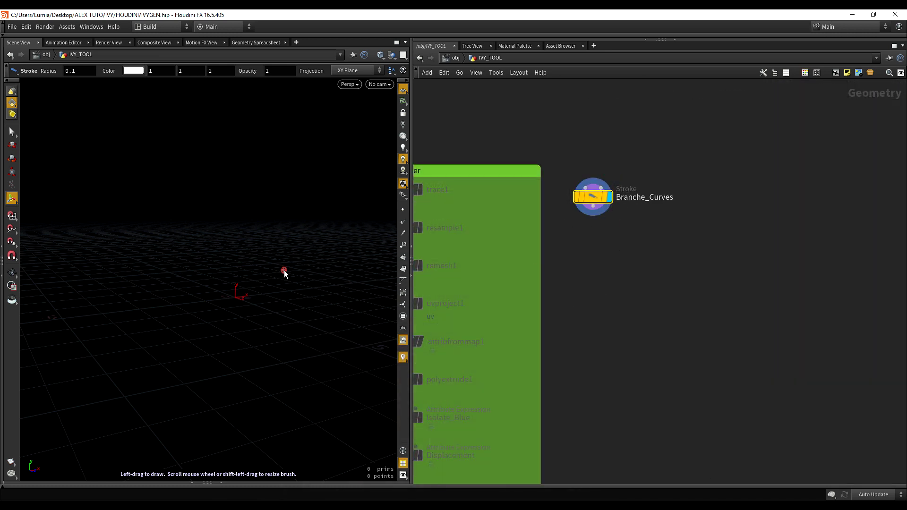
key(p)
Draw eight freehand strokes with Branche_Curves on the XY plane, forming main stems with smaller branches splitting off downward
key(Escape)
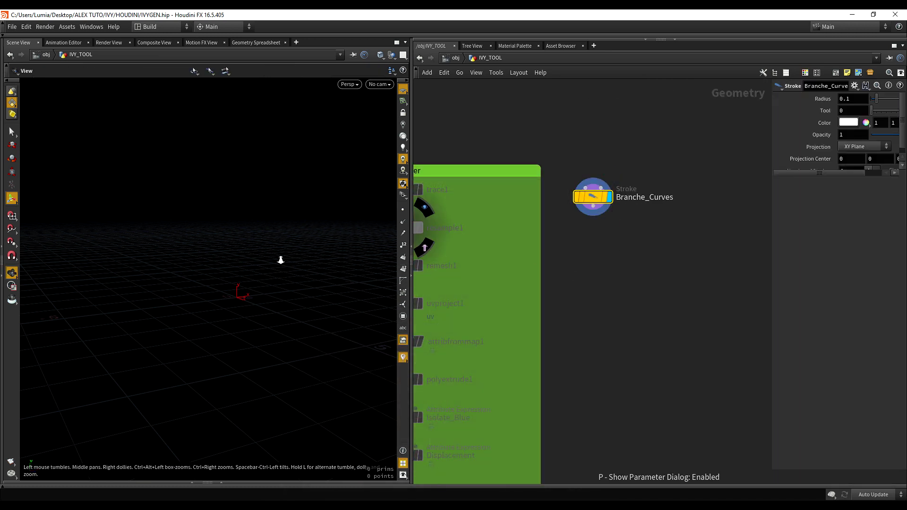
mouse_move(281, 259)
mouse_down()
mouse_move(241, 221)
mouse_move(218, 243)
mouse_move(276, 255)
mouse_move(255, 233)
mouse_move(257, 207)
mouse_move(269, 203)
mouse_up()
key(Return)
mouse_move(576, 197)
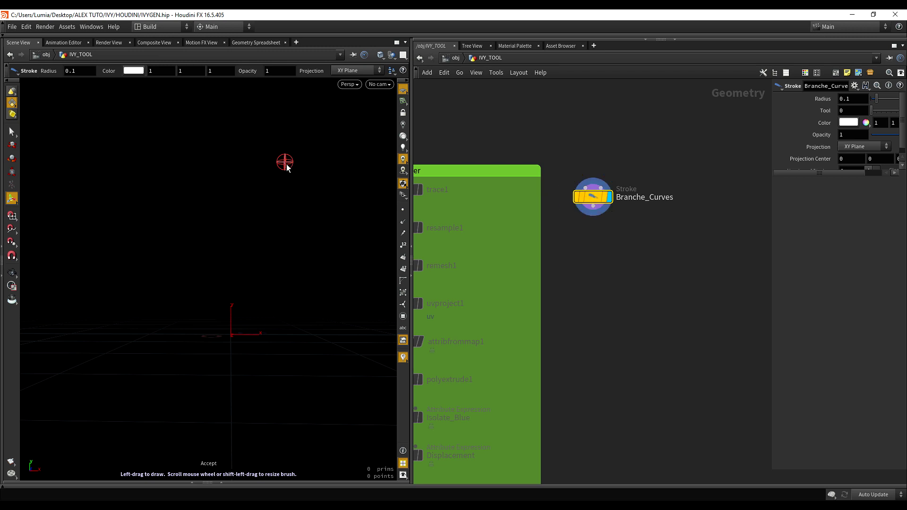
mouse_move(289, 166)
mouse_down()
mouse_move(257, 186)
mouse_move(226, 319)
mouse_move(147, 366)
mouse_up()
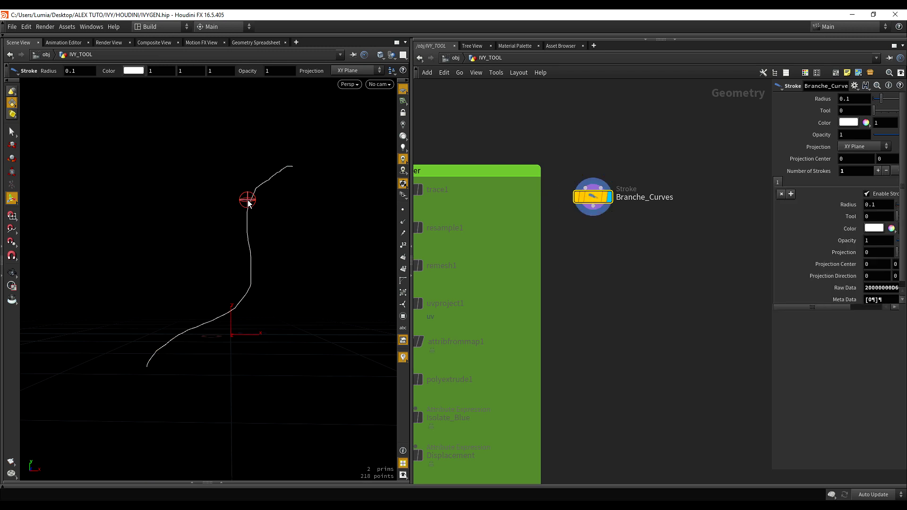
drag(251, 201, 137, 279)
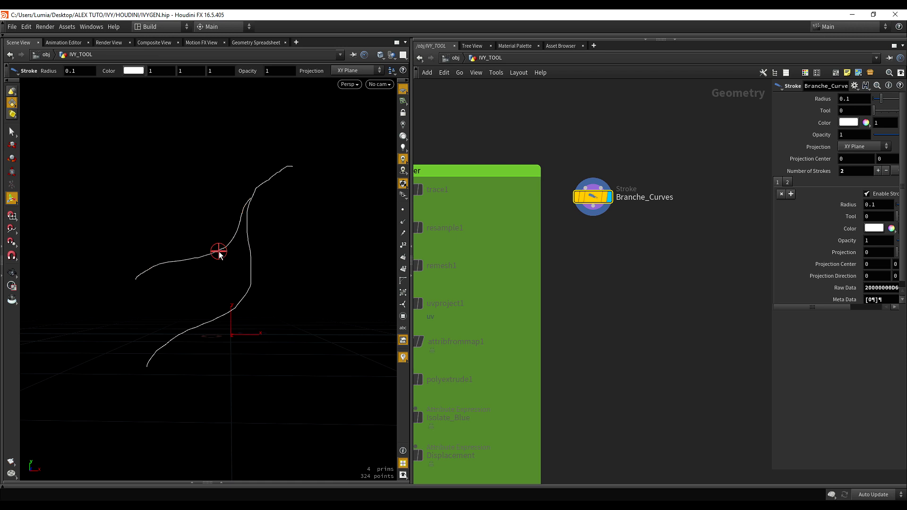
drag(219, 254, 137, 299)
drag(239, 305, 224, 381)
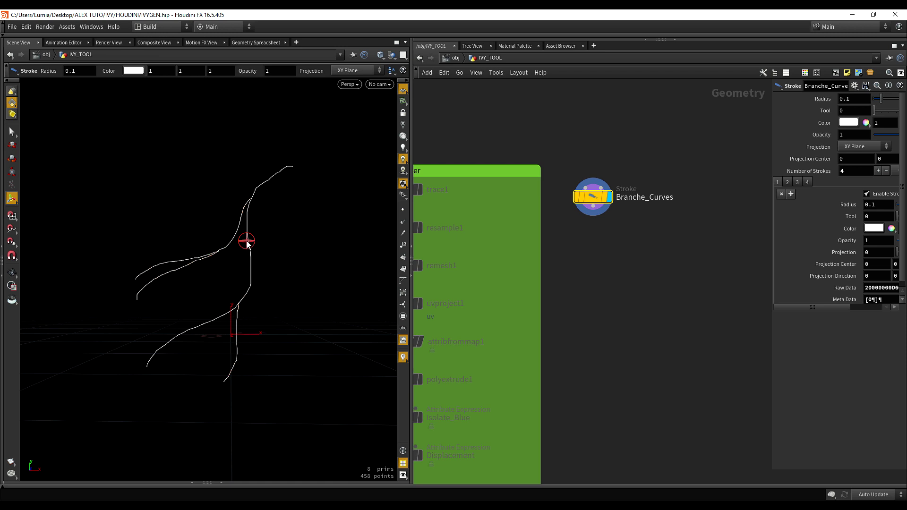
drag(250, 256, 173, 300)
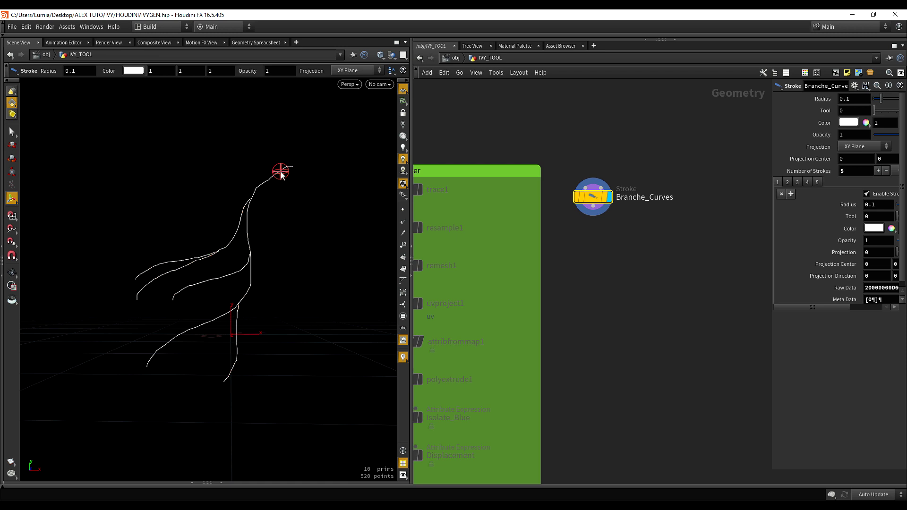
mouse_move(280, 170)
mouse_down()
mouse_move(266, 315)
mouse_move(281, 326)
mouse_up()
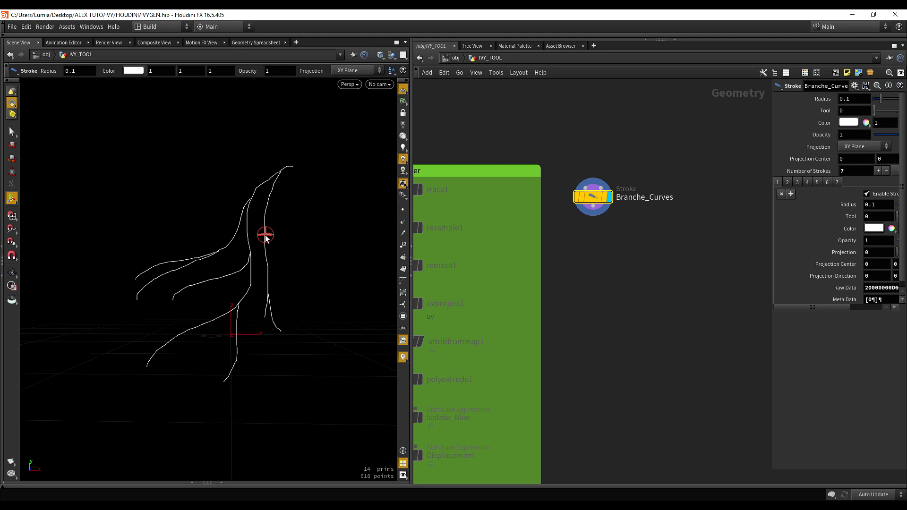
drag(265, 236, 303, 308)
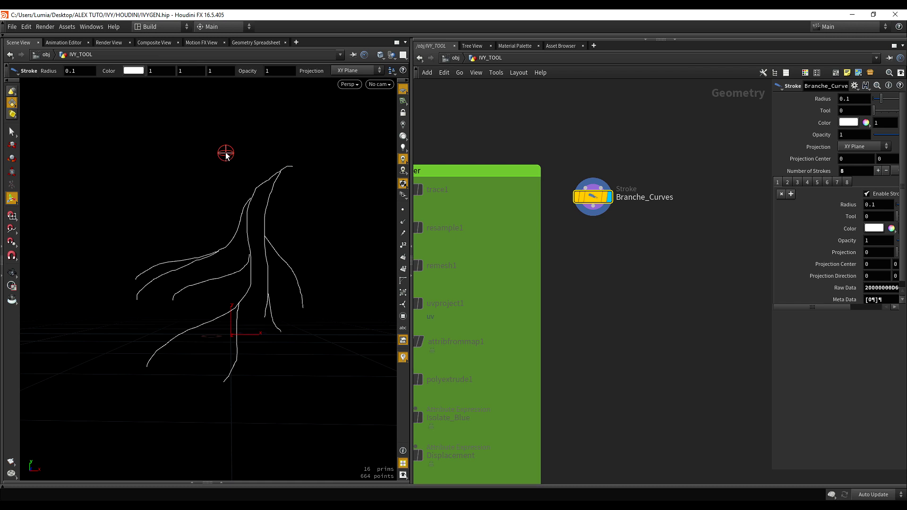
Try extra freehand branch strokes beside the existing ones and undo them
mouse_move(229, 157)
mouse_down()
mouse_move(142, 250)
mouse_move(163, 248)
mouse_up()
key(ctrl+z)
key(ctrl+z)
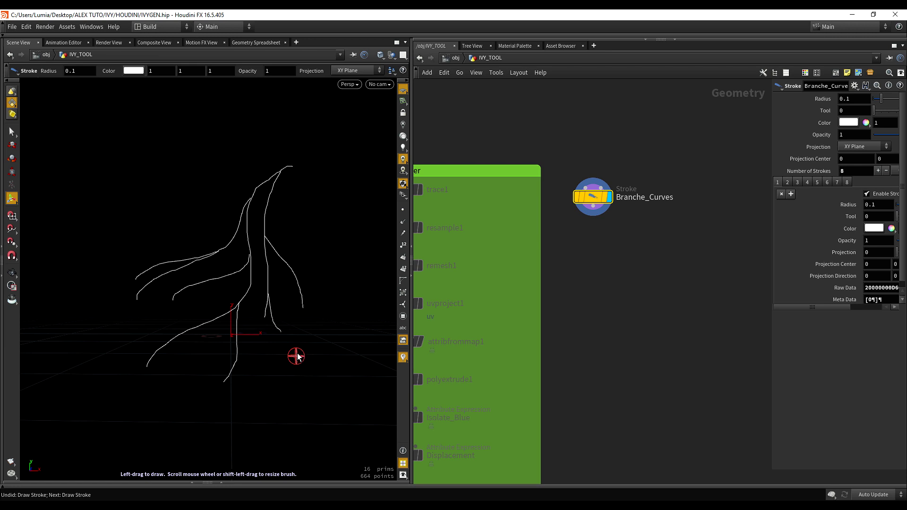
drag(184, 134, 97, 291)
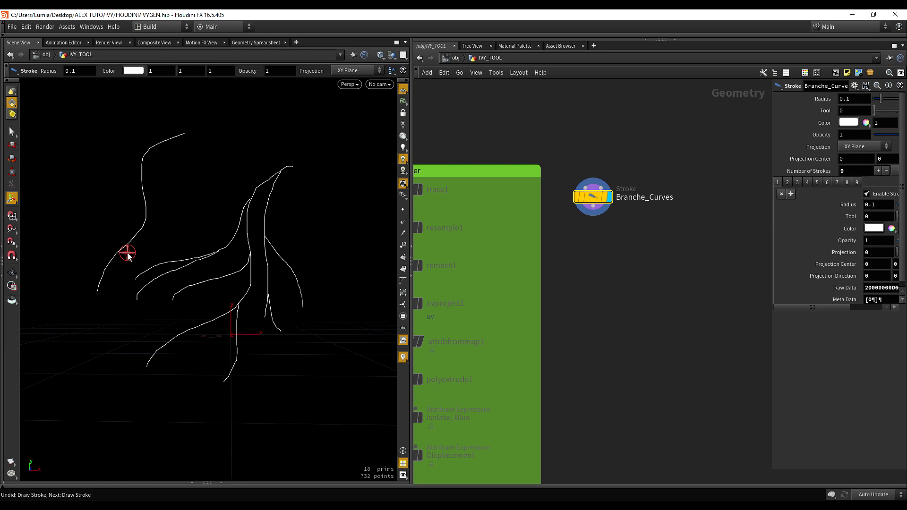
drag(124, 248, 241, 176)
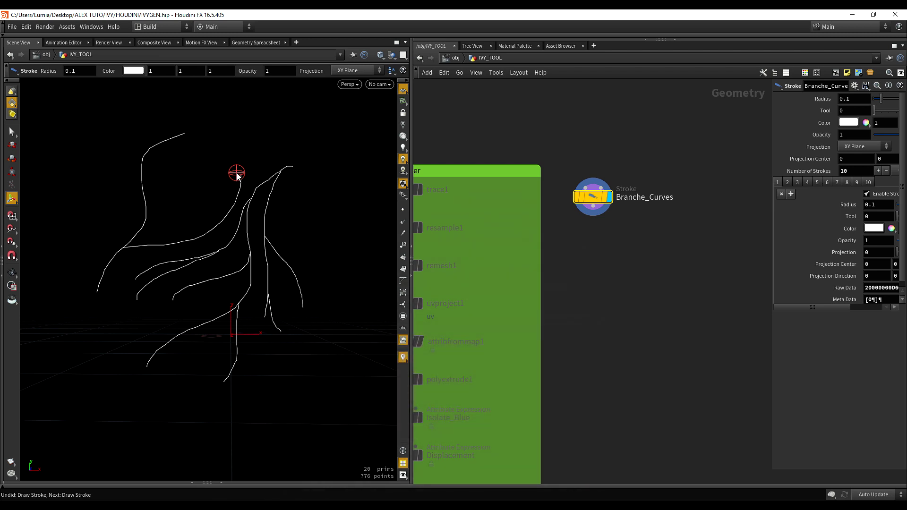
key(ctrl+z)
key(ctrl+z)
Display the points of the drawn curves in the viewport and examine their spacing along the branches
mouse_move(236, 172)
alt+mouse_down()
mouse_move(279, 198)
mouse_move(200, 178)
mouse_move(220, 185)
alt+mouse_up()
alt+right_drag(220, 181, 225, 227)
alt+drag(225, 227, 255, 238)
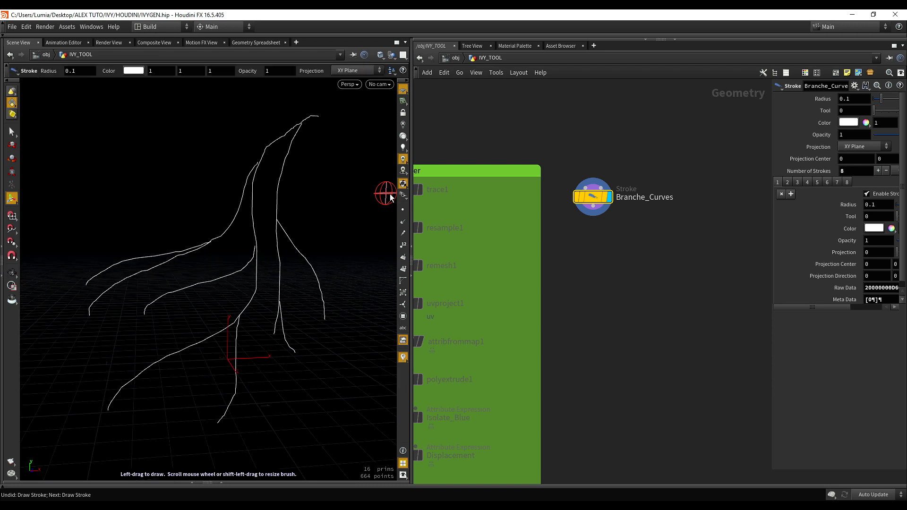
alt+middle_drag(329, 218, 322, 210)
click(403, 210)
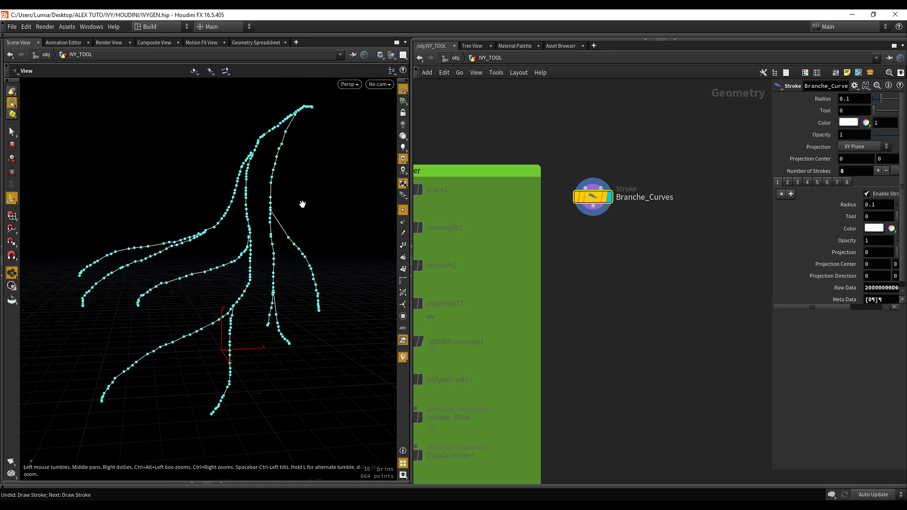
mouse_move(302, 203)
mouse_down()
mouse_move(259, 207)
mouse_move(255, 170)
mouse_move(271, 235)
mouse_move(271, 166)
mouse_move(251, 187)
mouse_move(257, 194)
mouse_move(213, 203)
mouse_move(245, 212)
mouse_up()
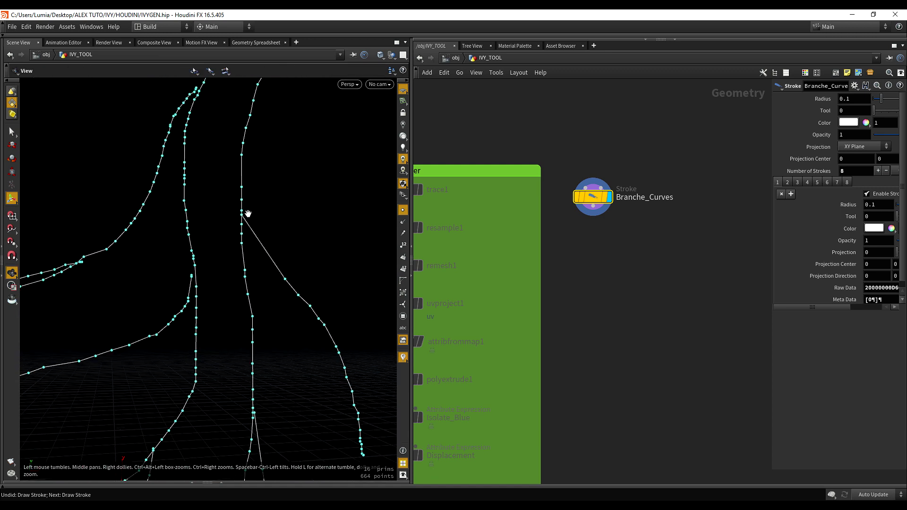
key(Return)
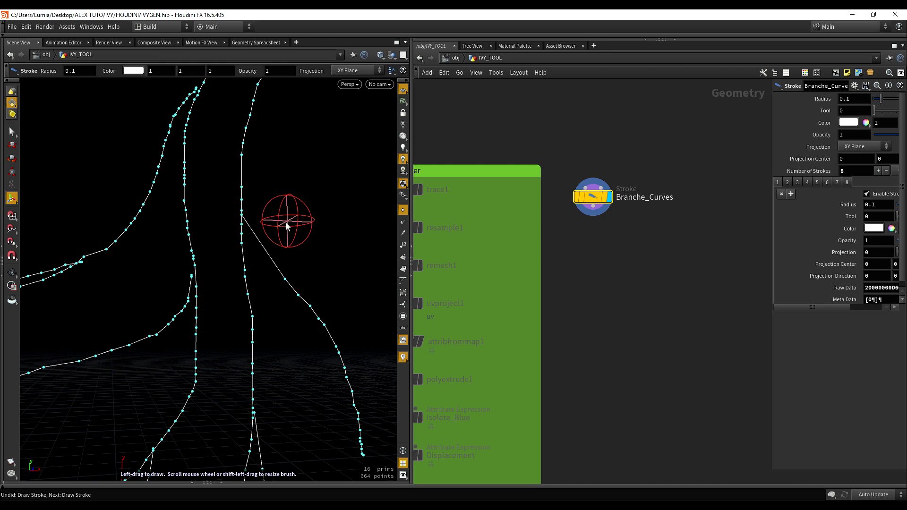
key(Escape)
drag(305, 198, 289, 256)
key(Return)
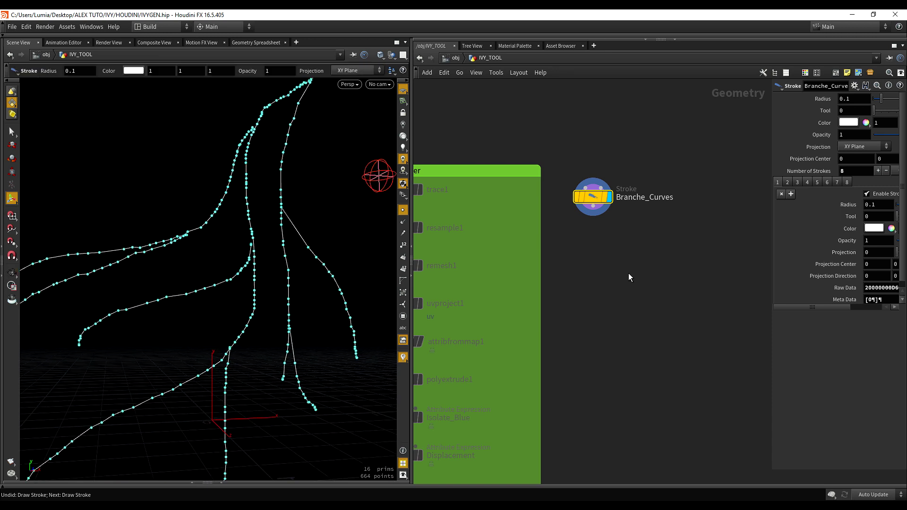
Add a Fuse node beneath Branche_Curves, connect it to the stroke output and display its result
key(Tab)
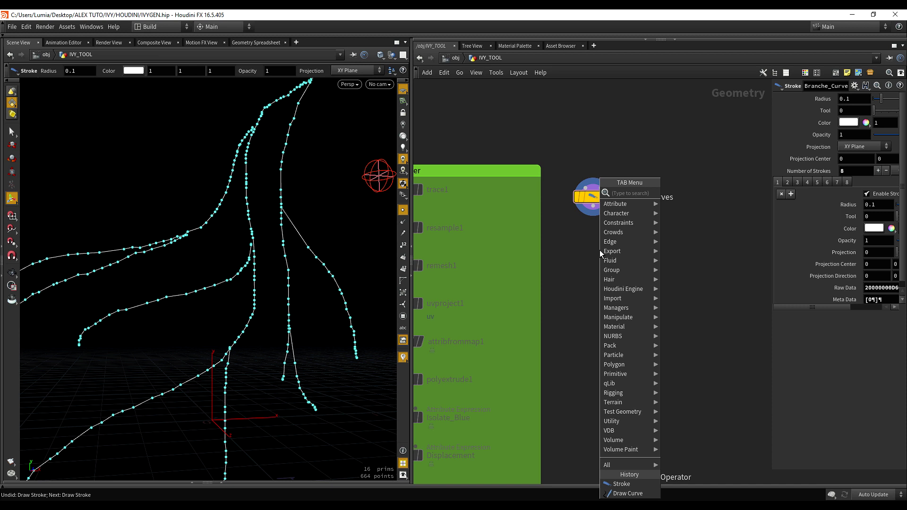
text(fuse)
key(Return)
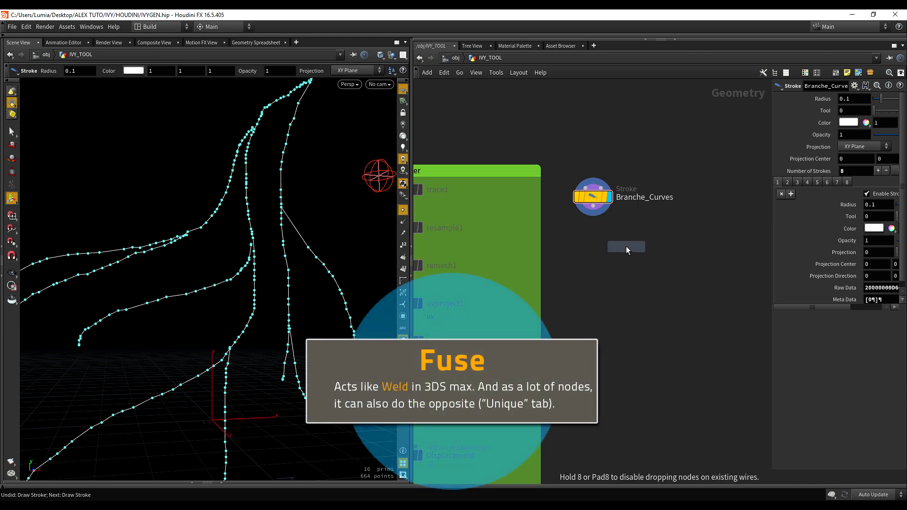
click(594, 223)
drag(594, 223, 594, 239)
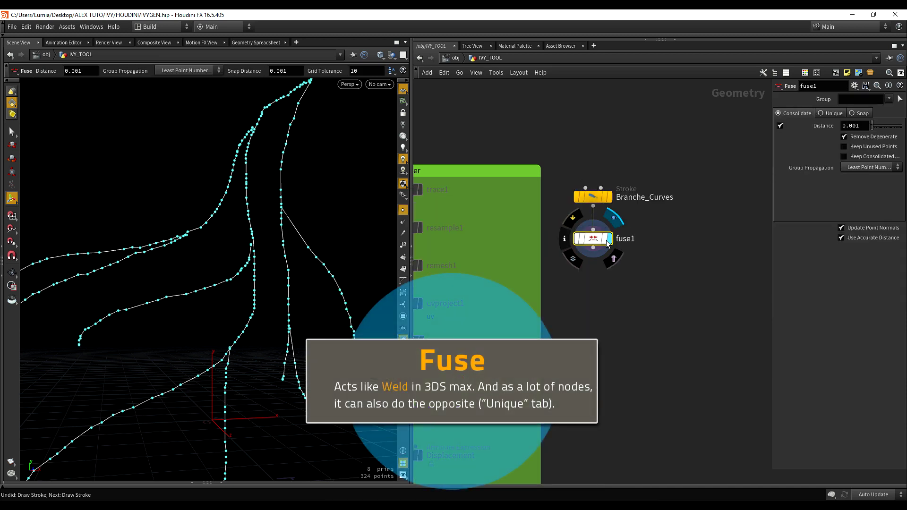
click(609, 239)
Widen the parameter panel and raise fuse1's consolidate distance to 0.0531386 so nearby branch points weld together
alt+right_drag(242, 207, 263, 193)
alt+middle_drag(263, 194, 260, 185)
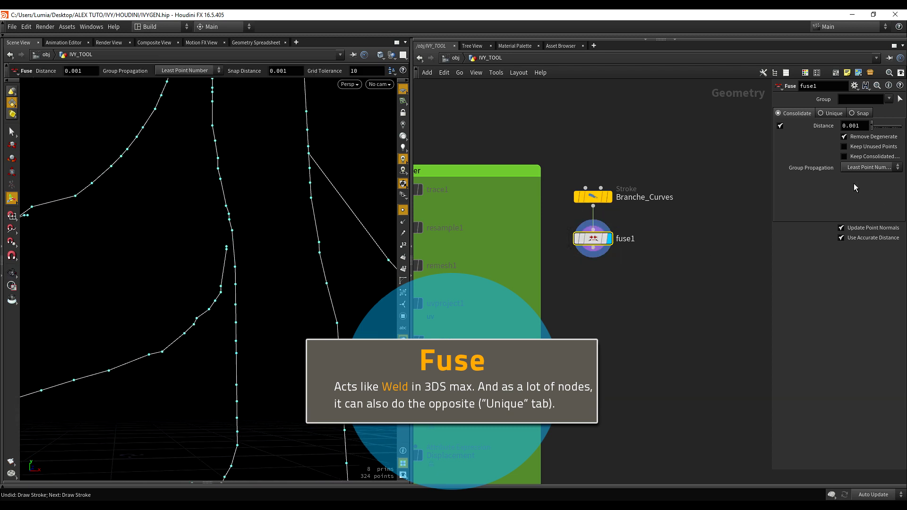
drag(771, 174, 678, 170)
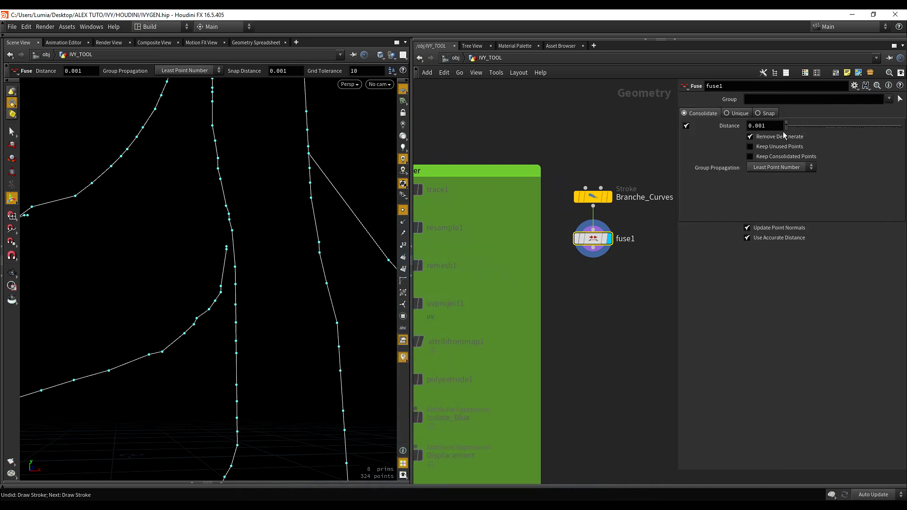
drag(793, 128, 816, 123)
key(Escape)
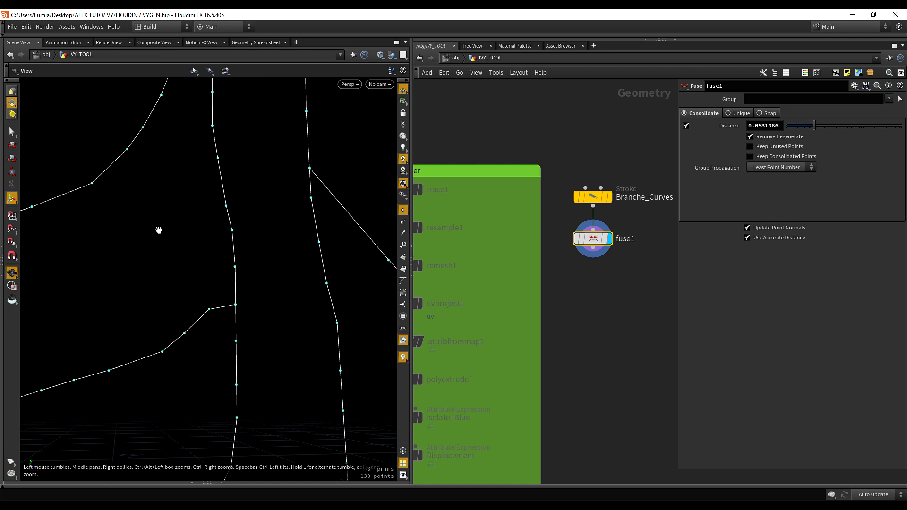
drag(158, 230, 213, 218)
key(Return)
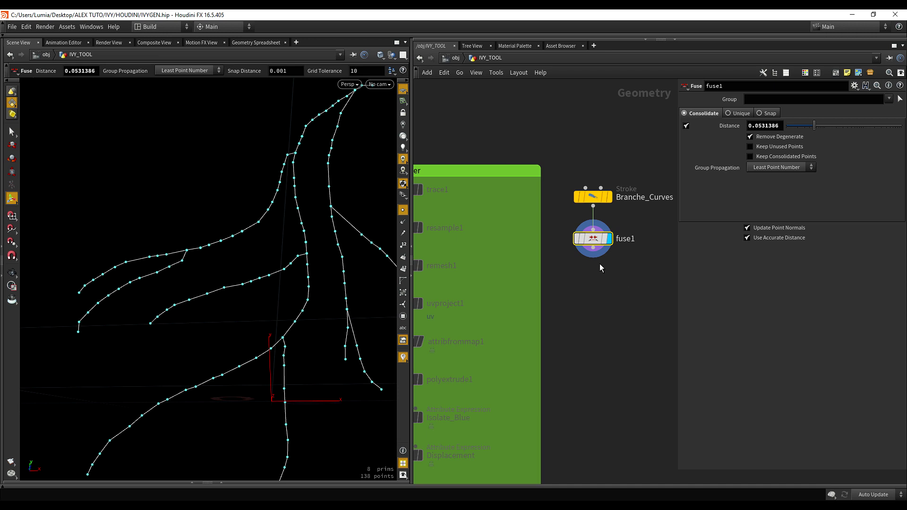
Add a Resample node beneath fuse1, connect it to the fused curves and display its result
key(Tab)
text(resam)
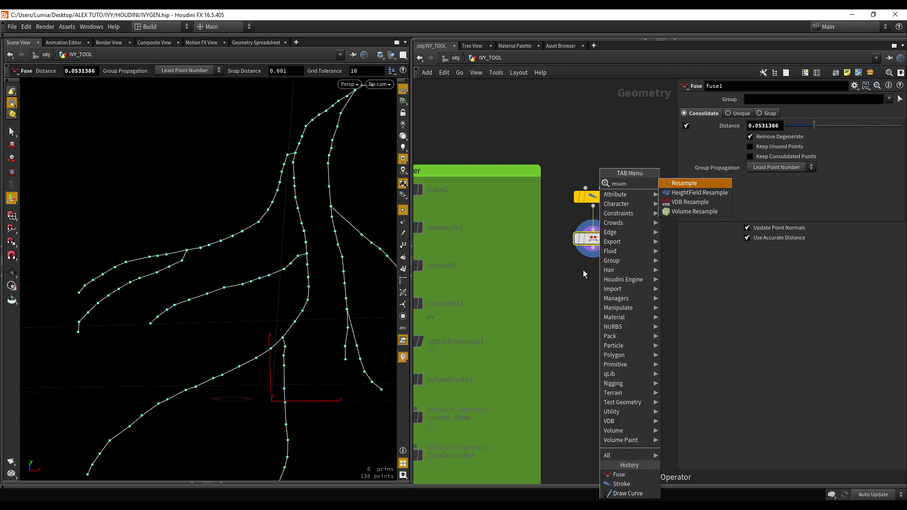
key(Return)
click(599, 276)
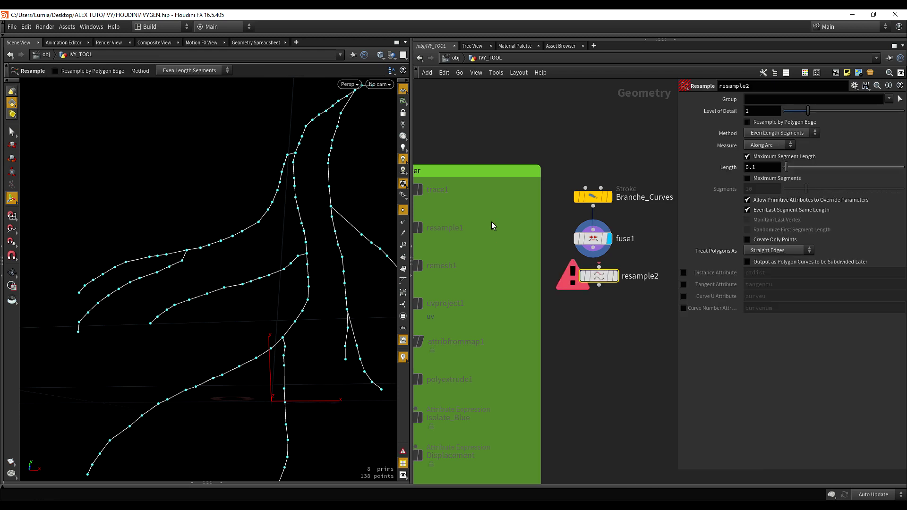
mouse_move(491, 222)
middle_down()
mouse_move(543, 221)
mouse_move(494, 215)
middle_up()
scroll(603, 242, up, 3)
drag(590, 237, 601, 271)
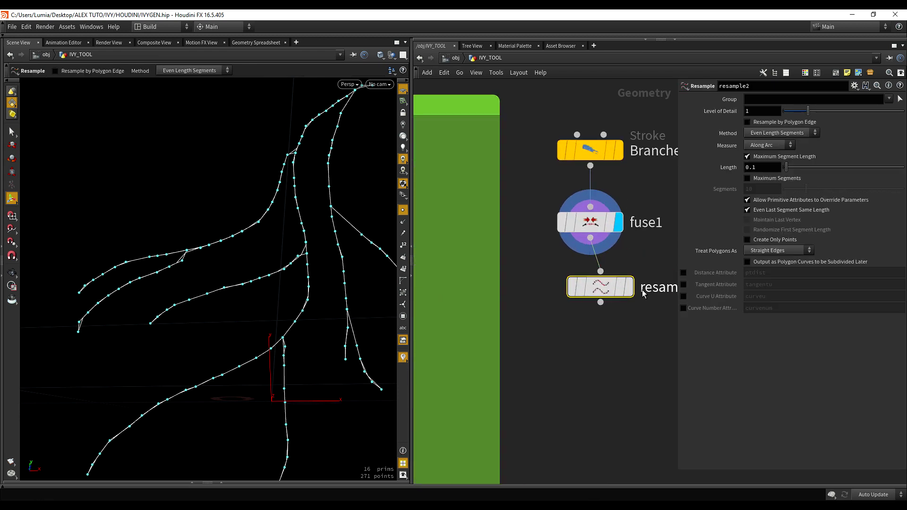
click(629, 287)
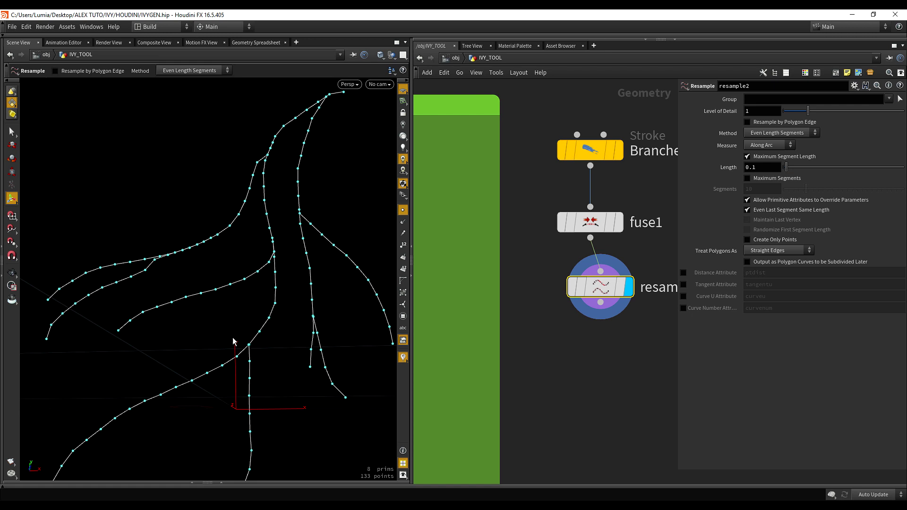
Set resample2's segment length to 0.16 and lay out the three nodes in a straight column
mouse_move(785, 169)
mouse_down()
mouse_move(796, 168)
mouse_move(788, 171)
mouse_up()
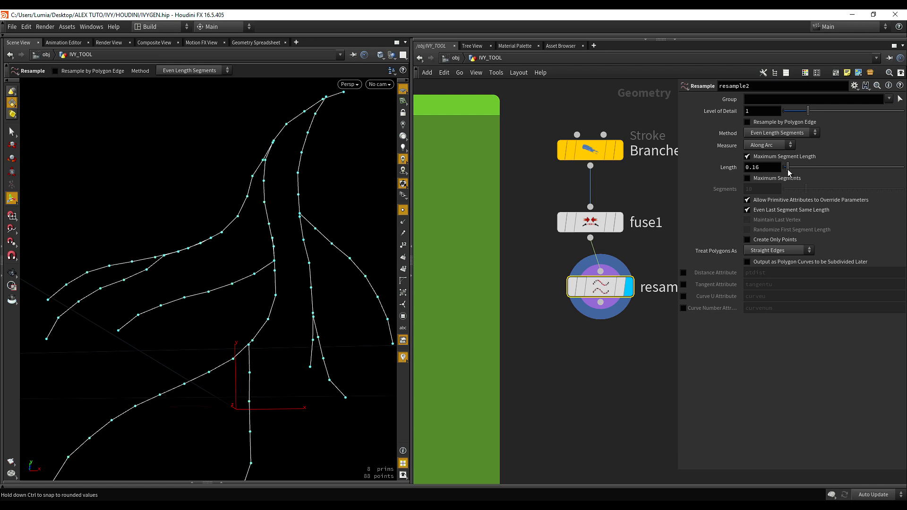
scroll(551, 317, down, 3)
drag(538, 310, 588, 205)
key(l)
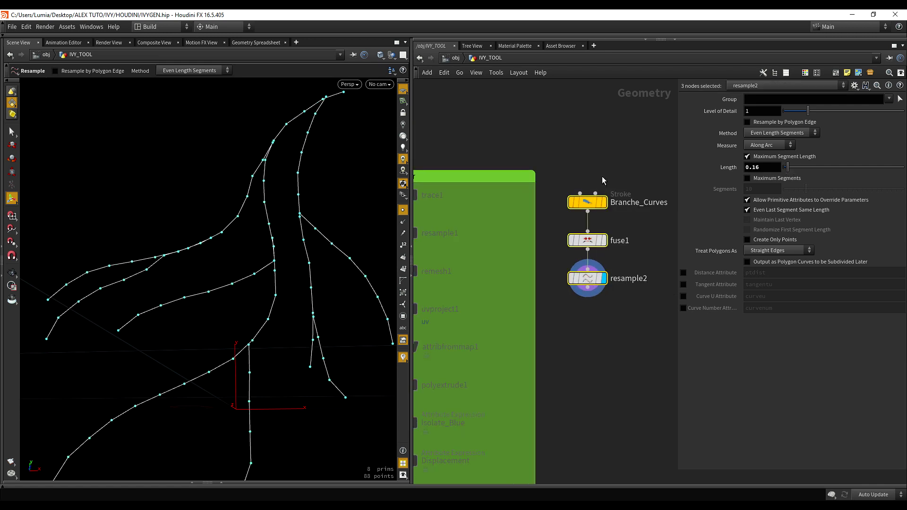
Compare the original Branche_Curves strokes with the resampled curves, turn on resample2's template flag and select that node
middle_drag(602, 177, 570, 156)
scroll(569, 156, up, 1)
drag(539, 140, 590, 312)
middle_drag(599, 335, 588, 313)
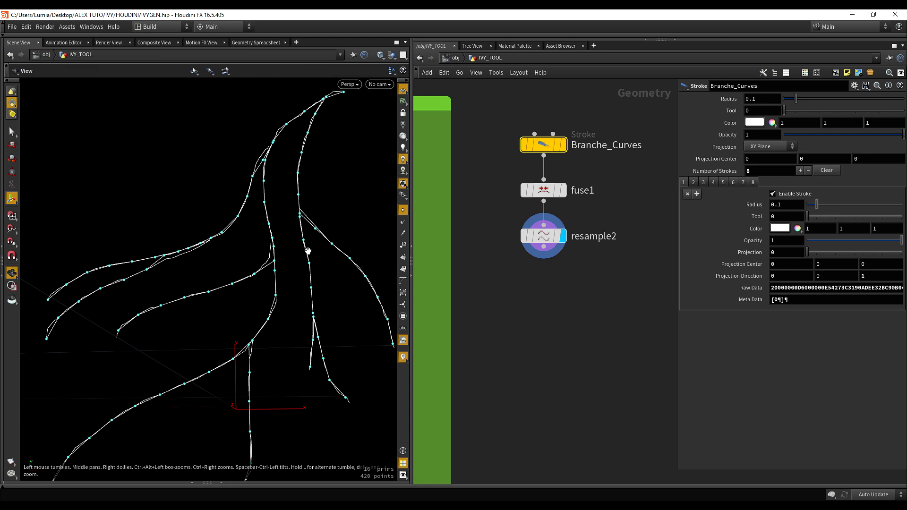
alt+drag(308, 251, 346, 266)
mouse_move(554, 235)
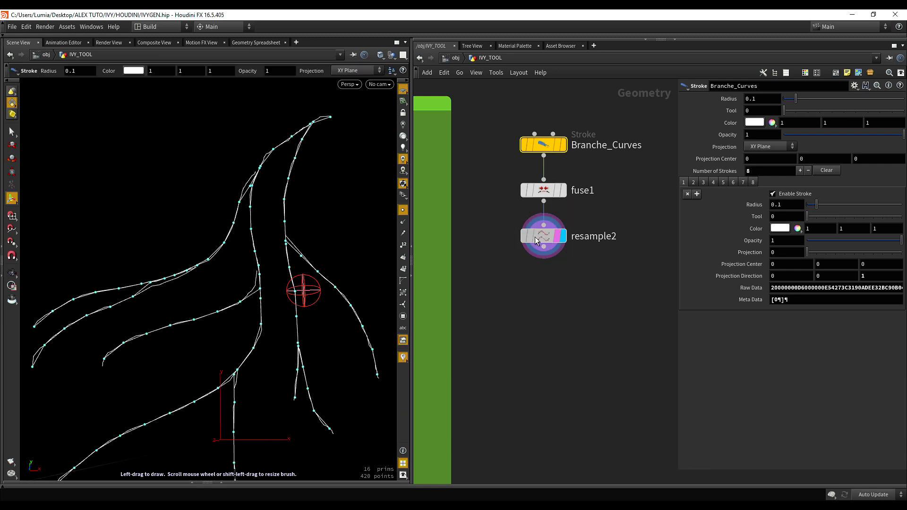
click(535, 236)
alt+drag(212, 219, 264, 267)
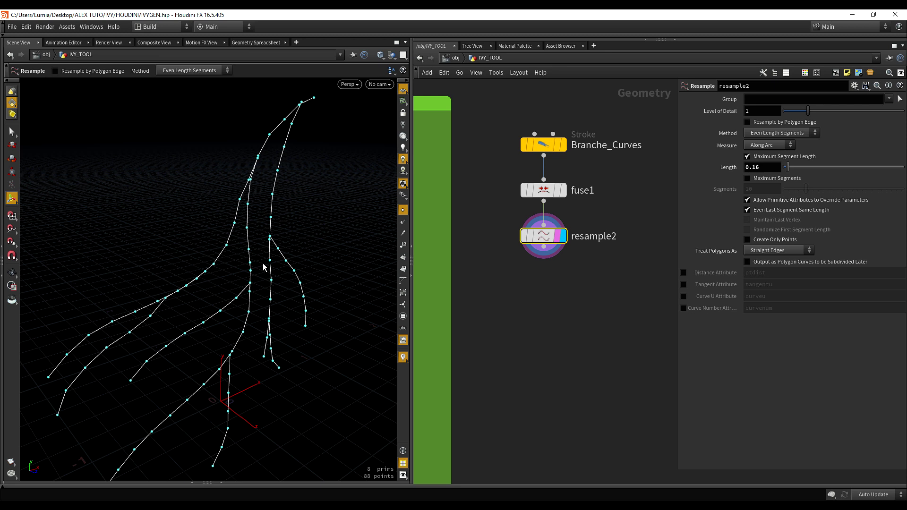
Add a PolyWire node beneath resample2, connect it to the resampled curves and display the tube mesh
middle_drag(539, 298, 543, 281)
click(542, 281)
key(Tab)
text(po)
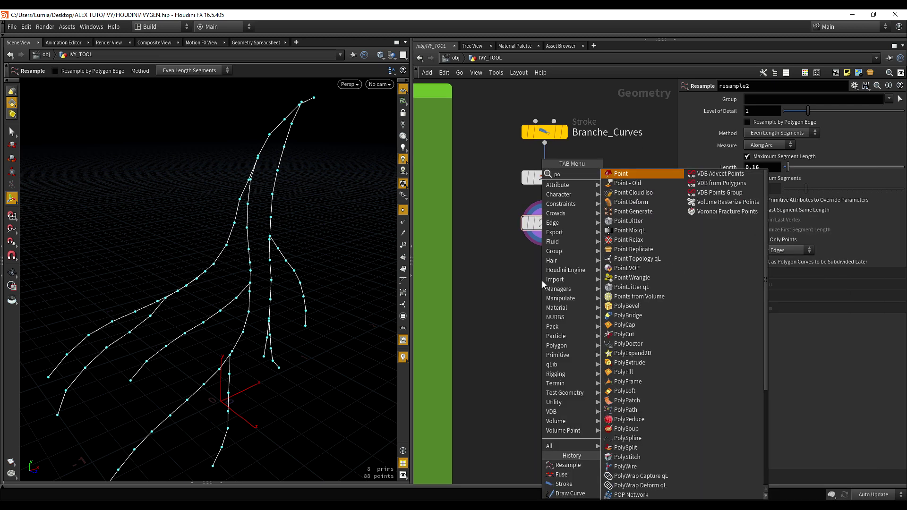
text(lyw)
click(626, 174)
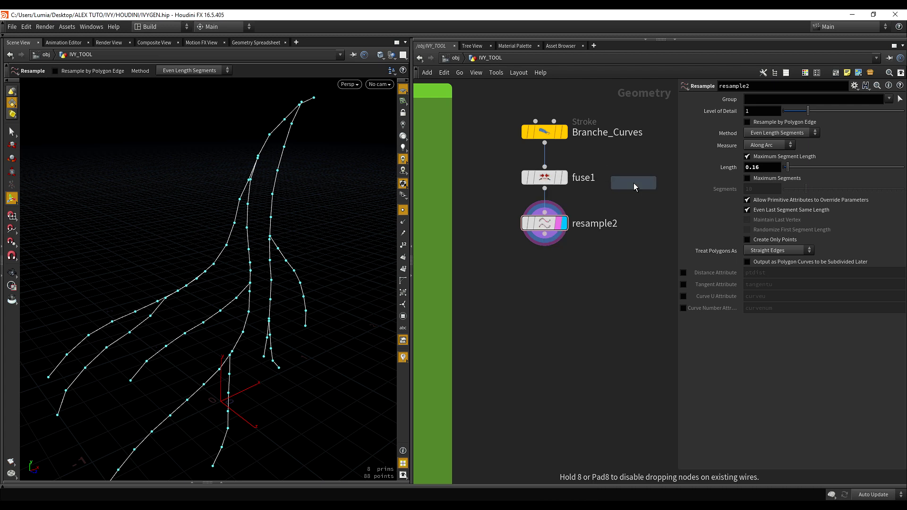
click(522, 315)
drag(520, 301, 545, 234)
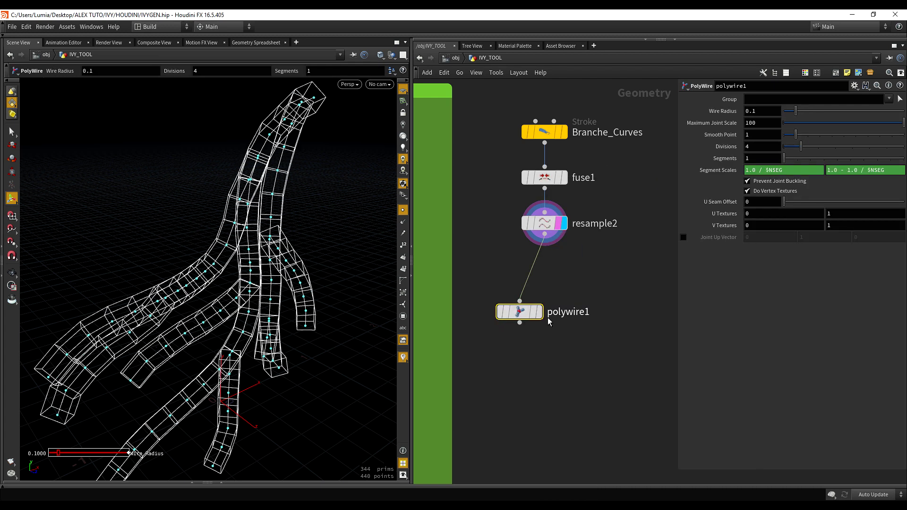
click(542, 313)
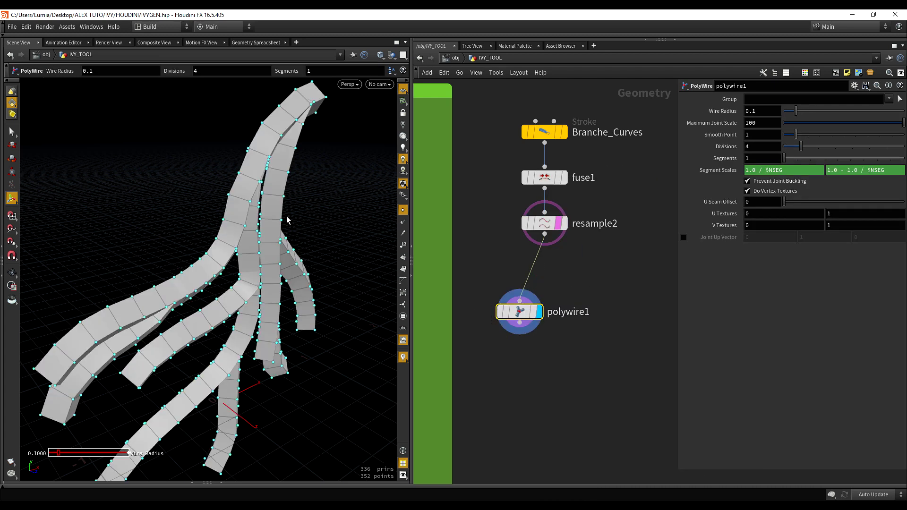
Hide the points in the viewport and line up polywire1 directly beneath resample2
key(Escape)
drag(372, 205, 282, 269)
key(Return)
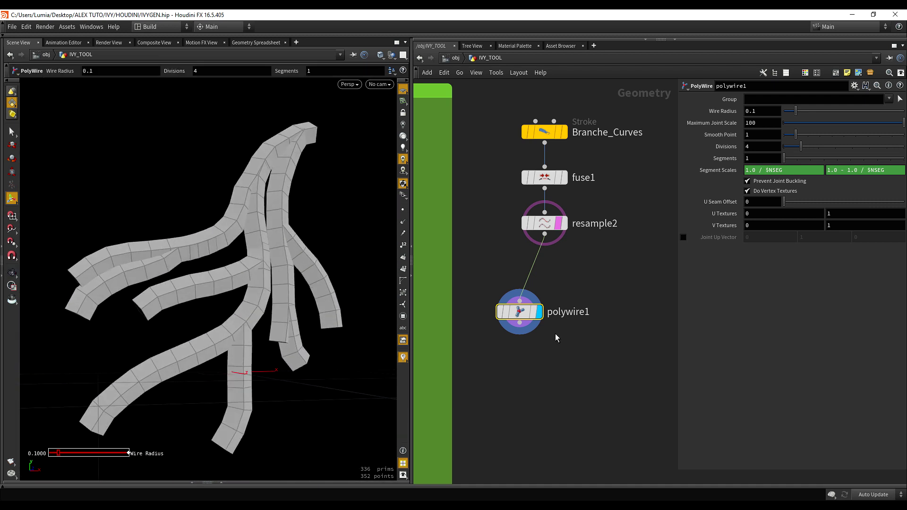
drag(520, 312, 545, 290)
Change the viewport lighting mode and set polywire1's wire radius to 0.043 and divisions to 9
middle_drag(775, 112, 787, 90)
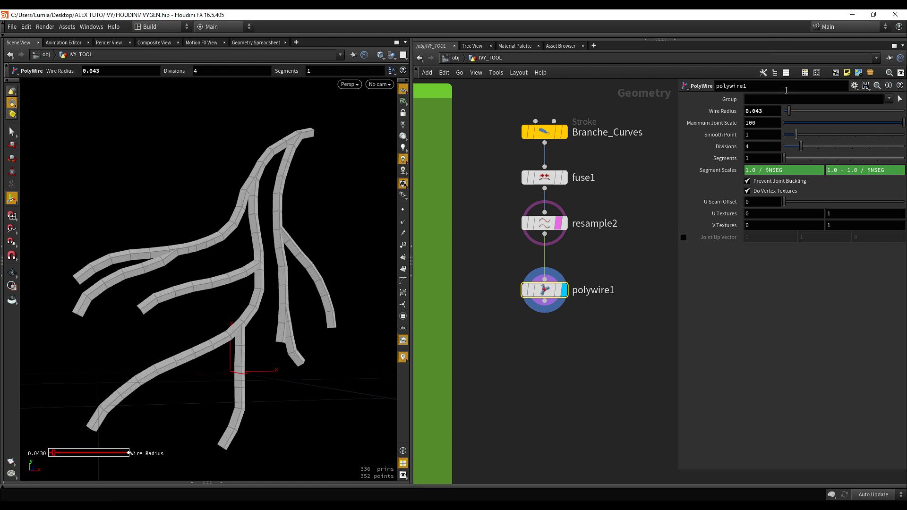
click(403, 138)
drag(801, 146, 882, 144)
alt+drag(227, 211, 257, 212)
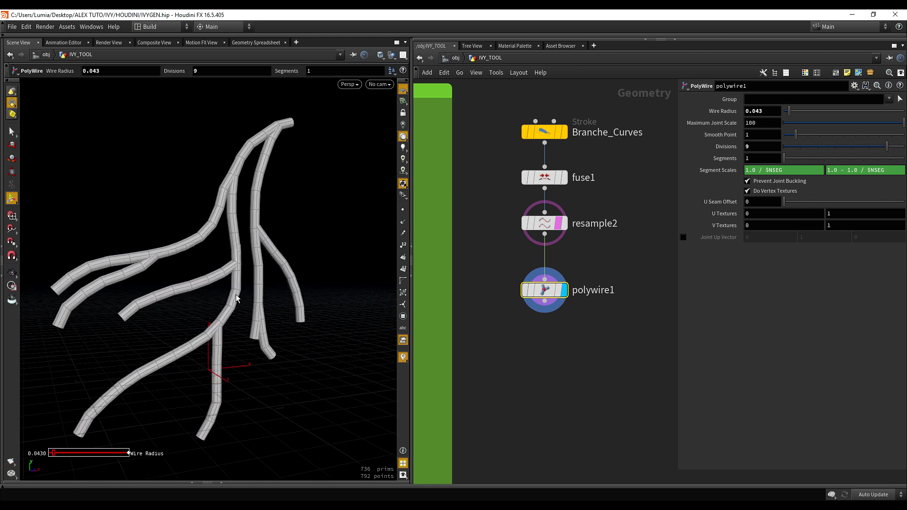
drag(263, 292, 238, 173)
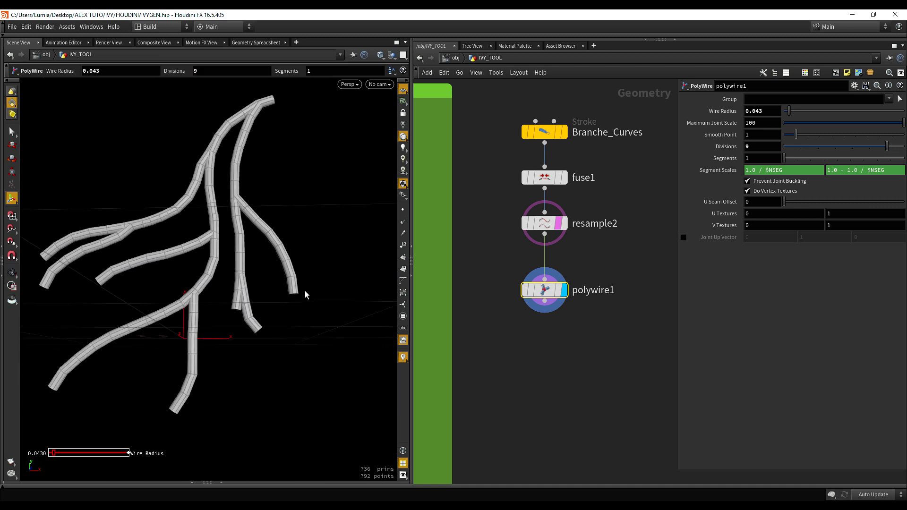
drag(306, 294, 227, 189)
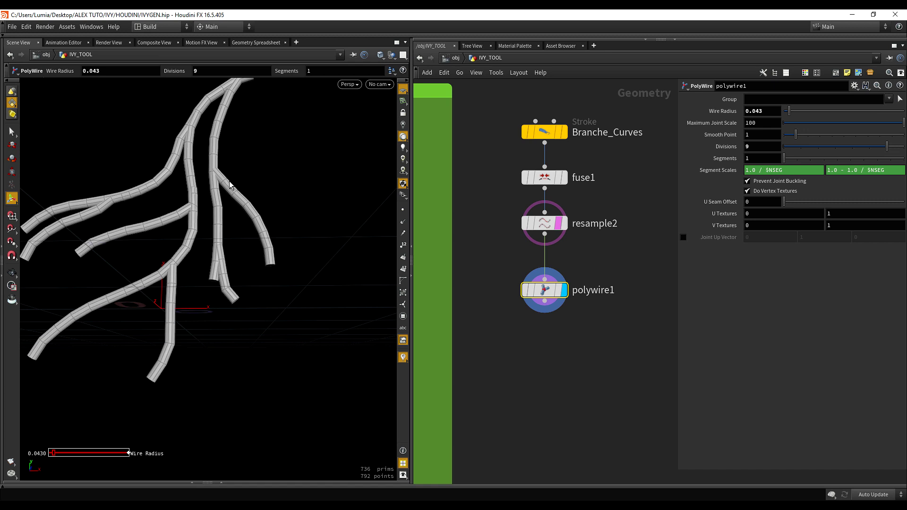
drag(245, 216, 259, 238)
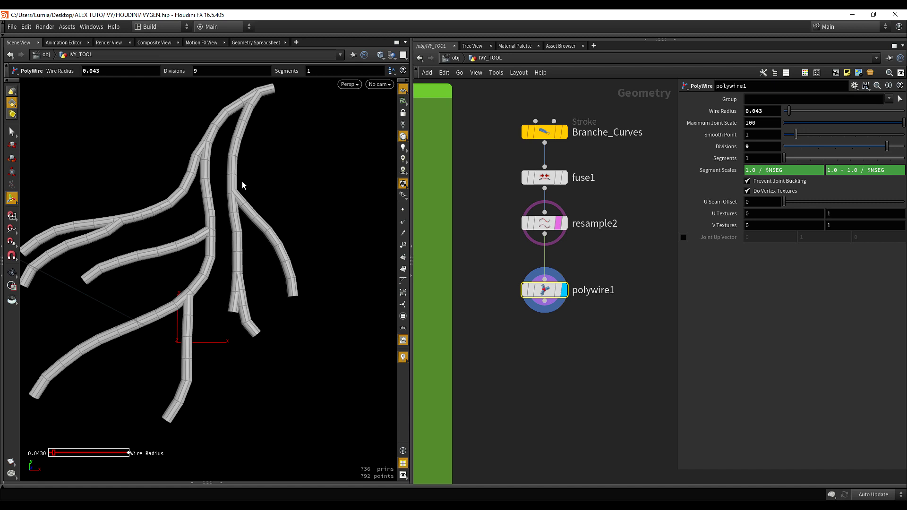
Thin the branches by setting polywire1's wire radius to 0.01, and check the tubes in the viewport
middle_drag(766, 113, 625, 136)
key(Escape)
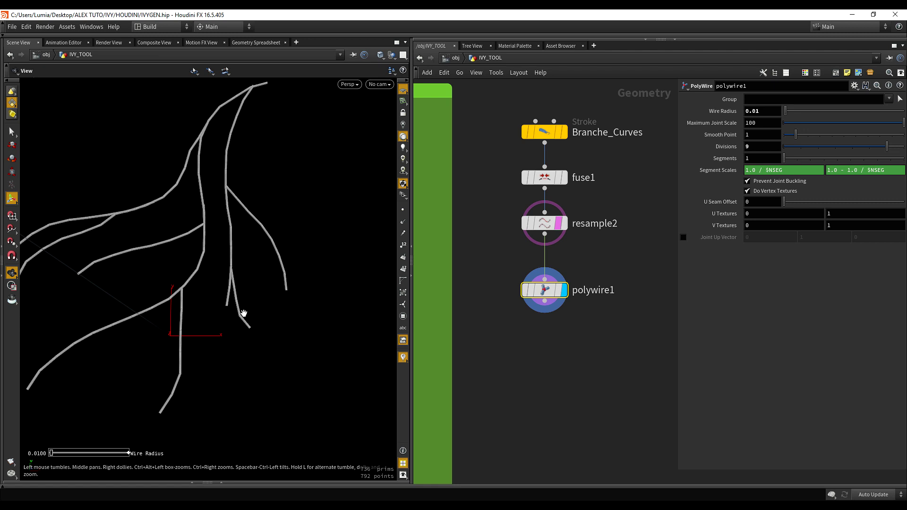
scroll(260, 326, up, 6)
scroll(263, 303, down, 5)
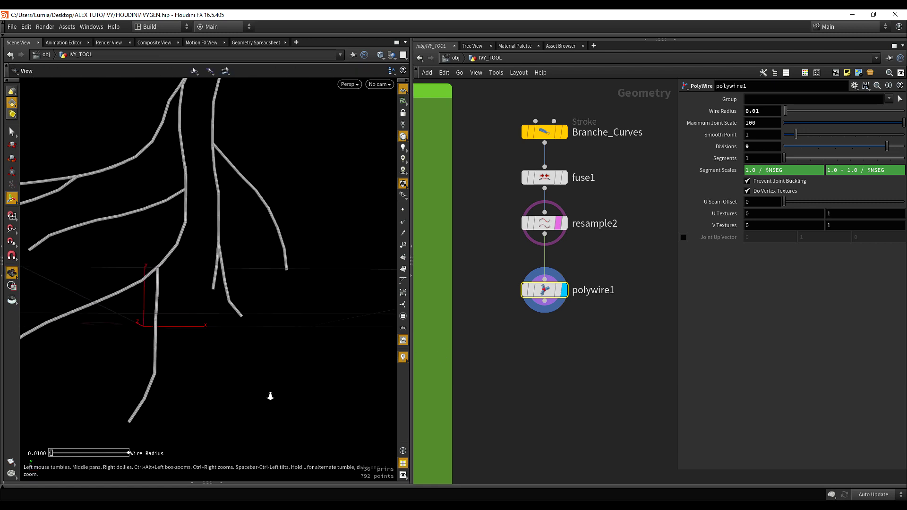
drag(269, 395, 248, 255)
key(Return)
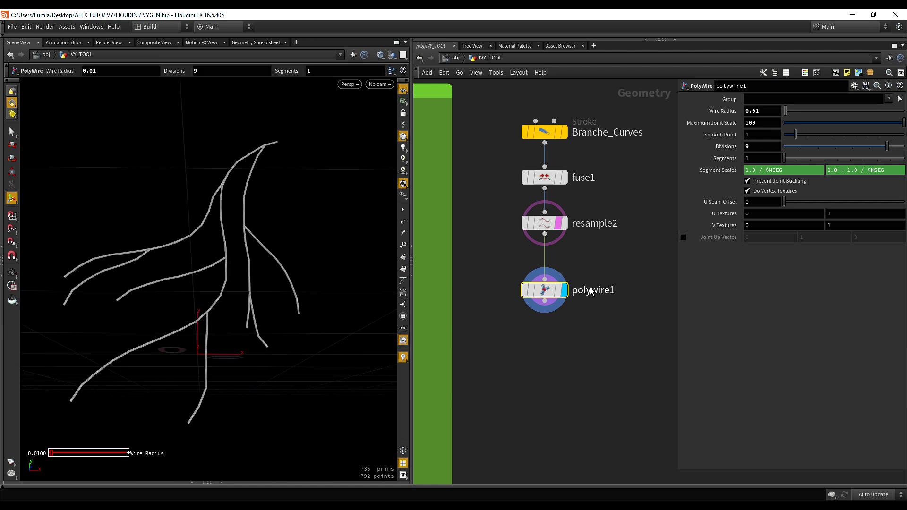
Select the whole chain from Branche_Curves to polywire1 and move it farther away from the green network box
scroll(591, 291, down, 1)
middle_drag(555, 293, 491, 291)
drag(590, 112, 462, 303)
drag(490, 291, 536, 283)
click(534, 282)
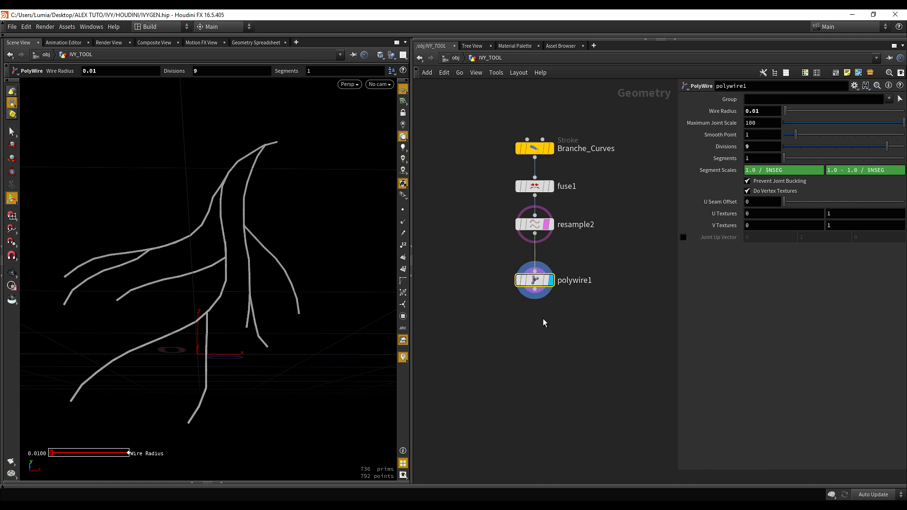
Add a Color node connected beneath polywire1 and rename it Branch_Color
key(Tab)
text(color)
key(Return)
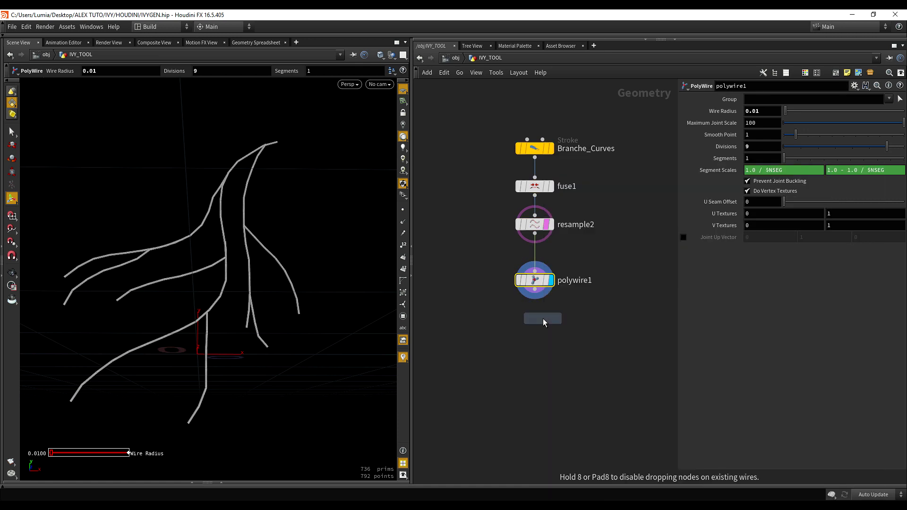
click(532, 325)
double_click(568, 325)
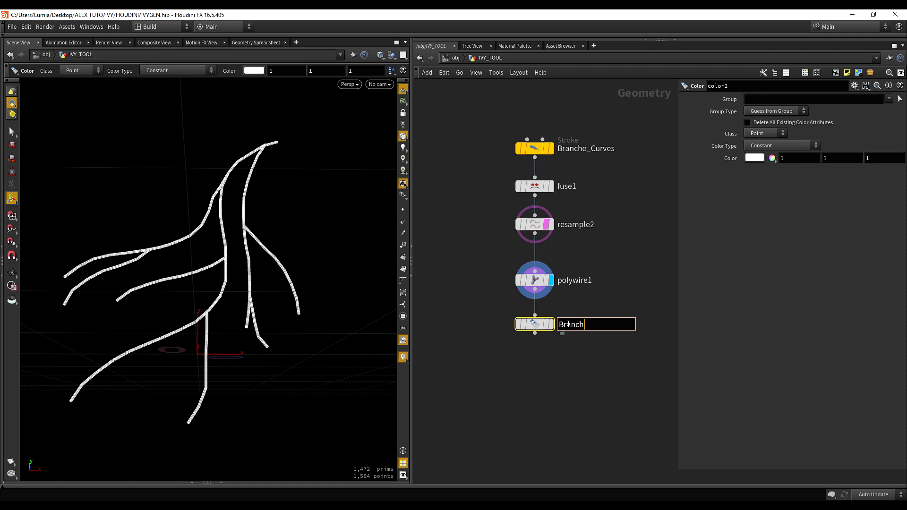
text(Branch_Color)
key(Return)
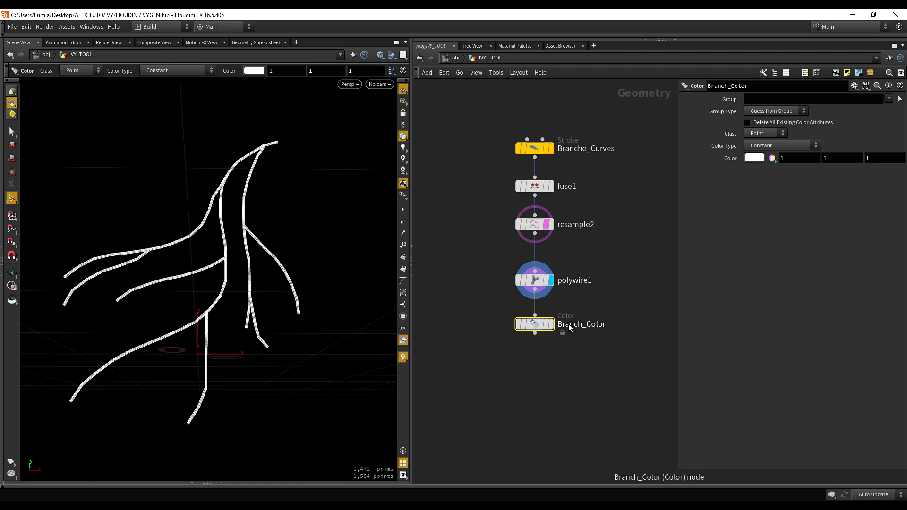
Display Branch_Color and set its constant color to a light red with RGB 1, 0.217543, 0.205968
click(551, 324)
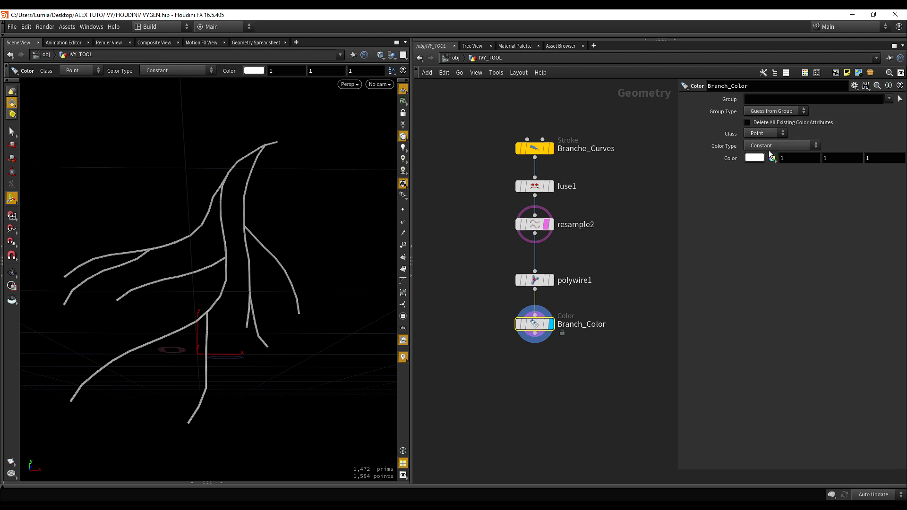
click(771, 157)
drag(655, 126, 645, 126)
click(845, 54)
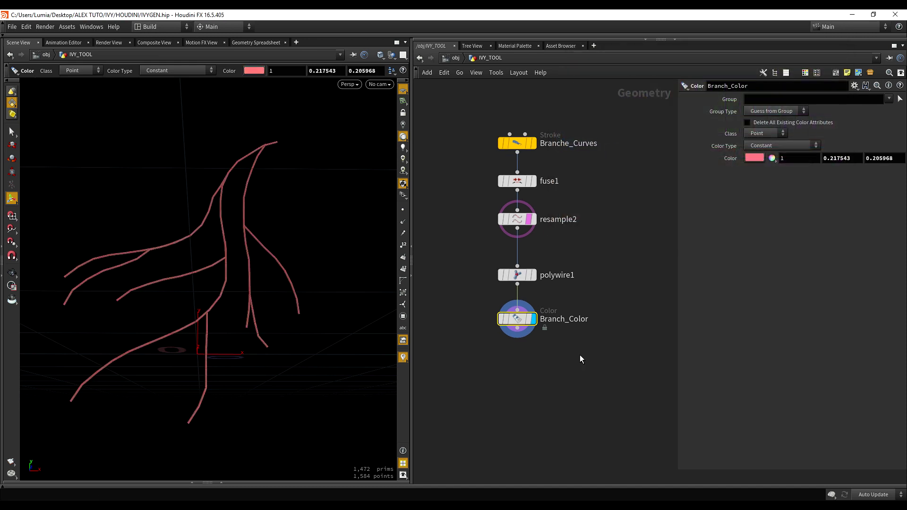
Examine the colored branches from several angles and distances, and view the node chain in the network
scroll(586, 189, down, 2)
alt+middle_drag(295, 196, 316, 217)
alt+drag(316, 217, 287, 253)
alt+right_drag(287, 253, 318, 293)
alt+middle_drag(318, 293, 292, 308)
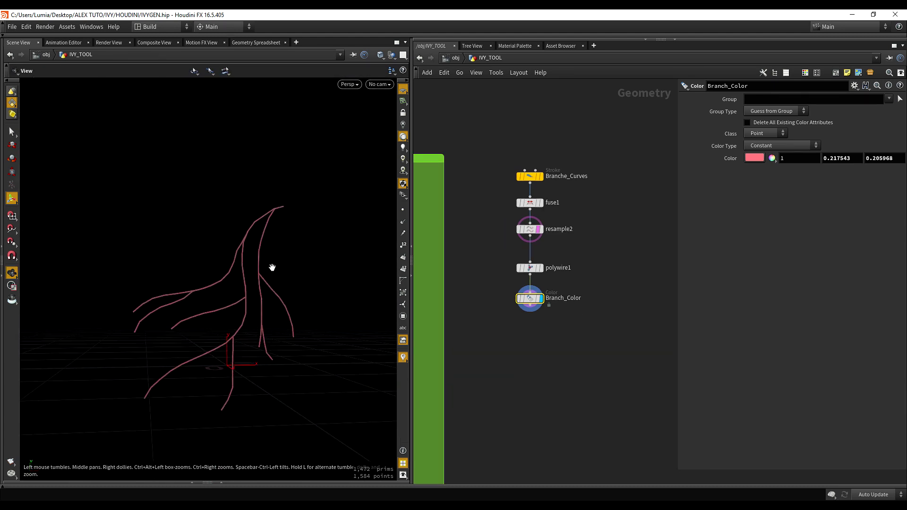
mouse_move(247, 198)
alt+mouse_down()
mouse_move(284, 216)
mouse_move(251, 211)
mouse_move(265, 201)
alt+mouse_up()
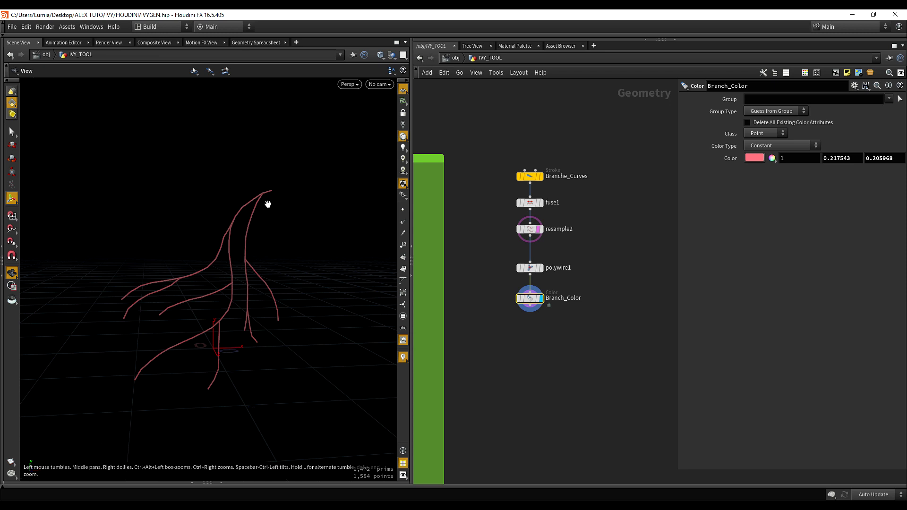
key(Return)
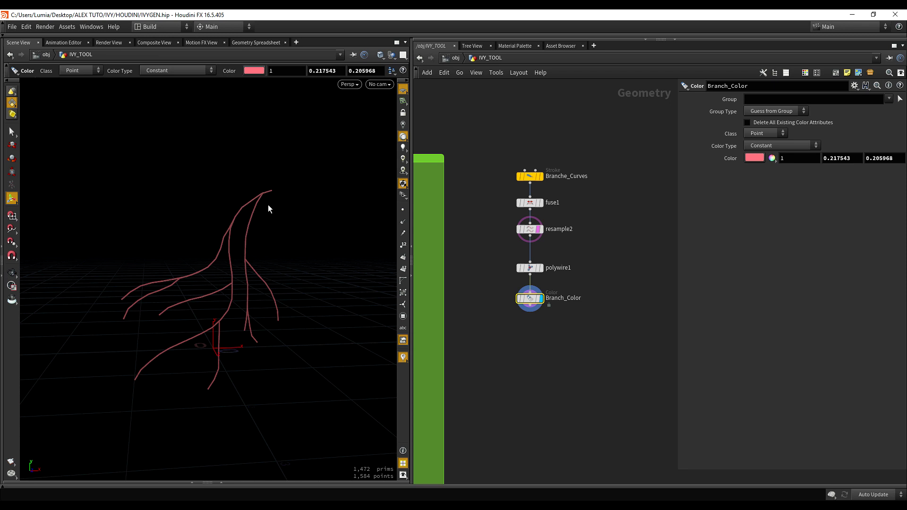
key(Escape)
drag(268, 205, 254, 225)
scroll(474, 313, down, 3)
mouse_move(471, 329)
middle_down()
mouse_move(522, 233)
mouse_move(489, 326)
middle_up()
scroll(489, 326, up, 1)
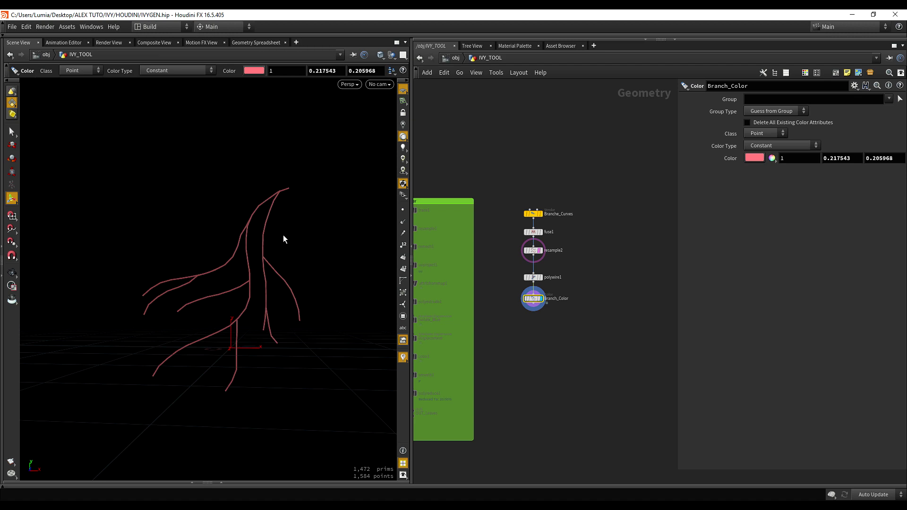